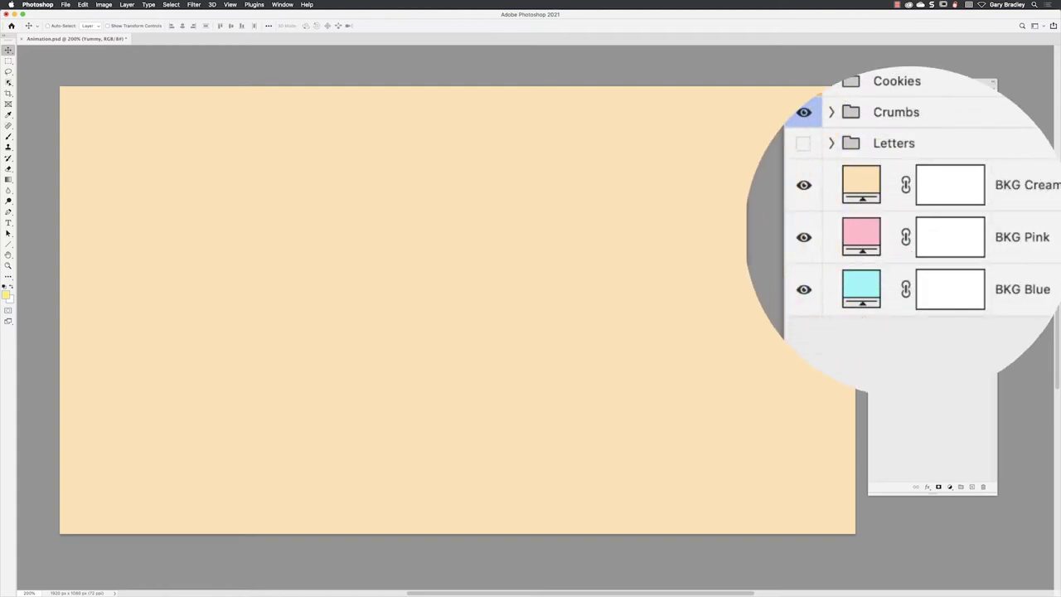
- Hide and show the BKG Cream and BKG Pink layers to preview the alternative background colours
left_click(804, 185)
left_click(804, 237)
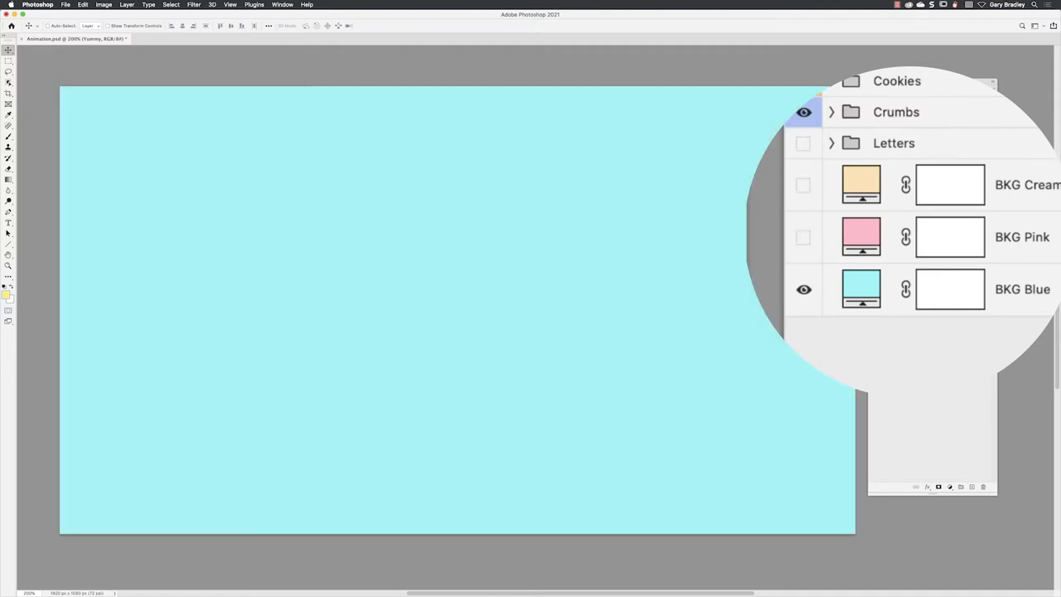
left_click(803, 237)
left_click(803, 185)
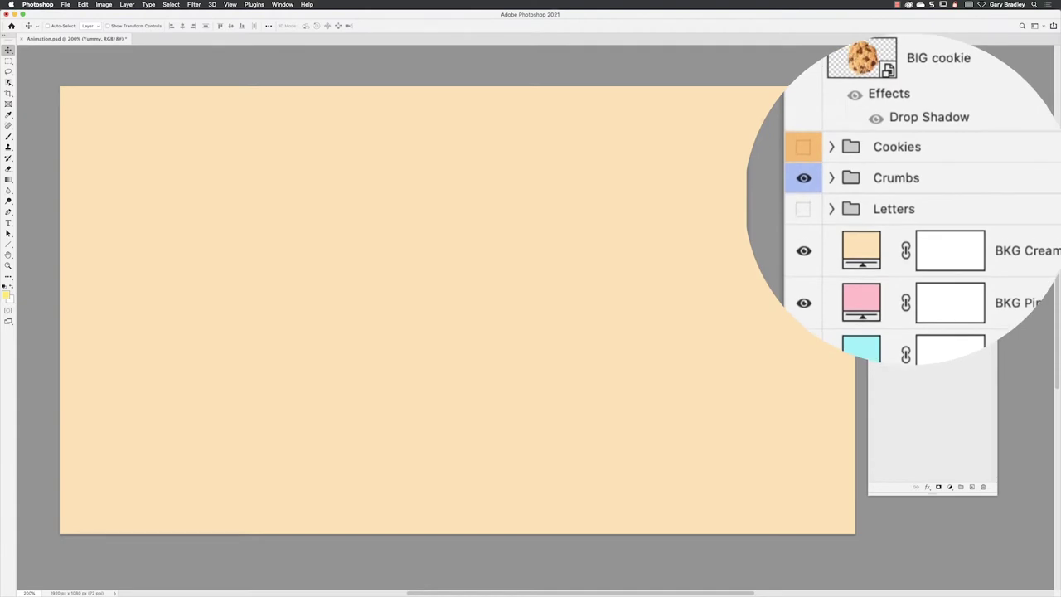
- Show the Letters and Cookies groups and look through the layers inside the Crumbs and Cookies groups
left_click(803, 179)
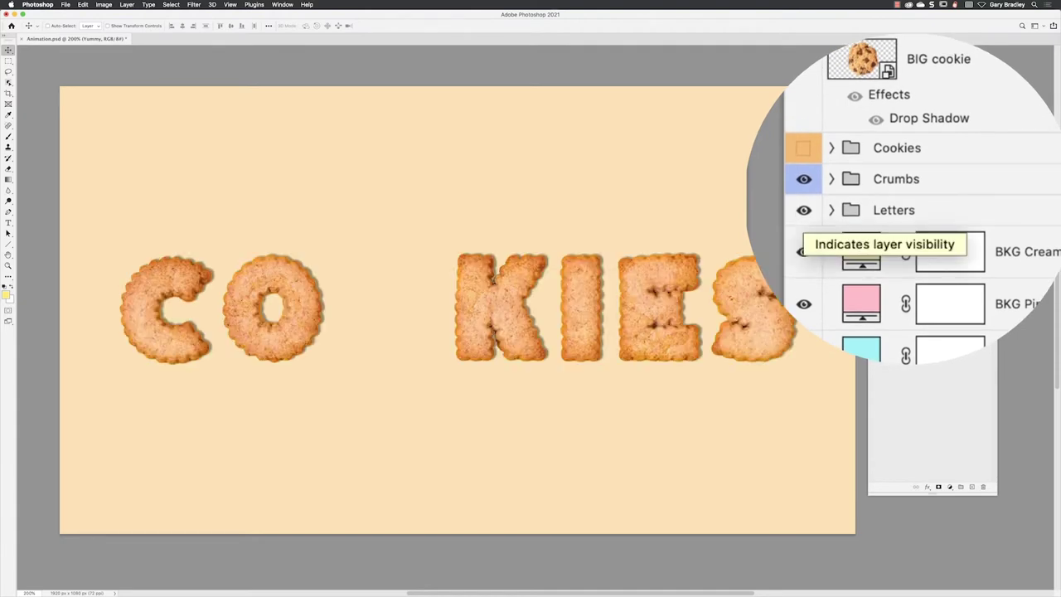
left_click(804, 147)
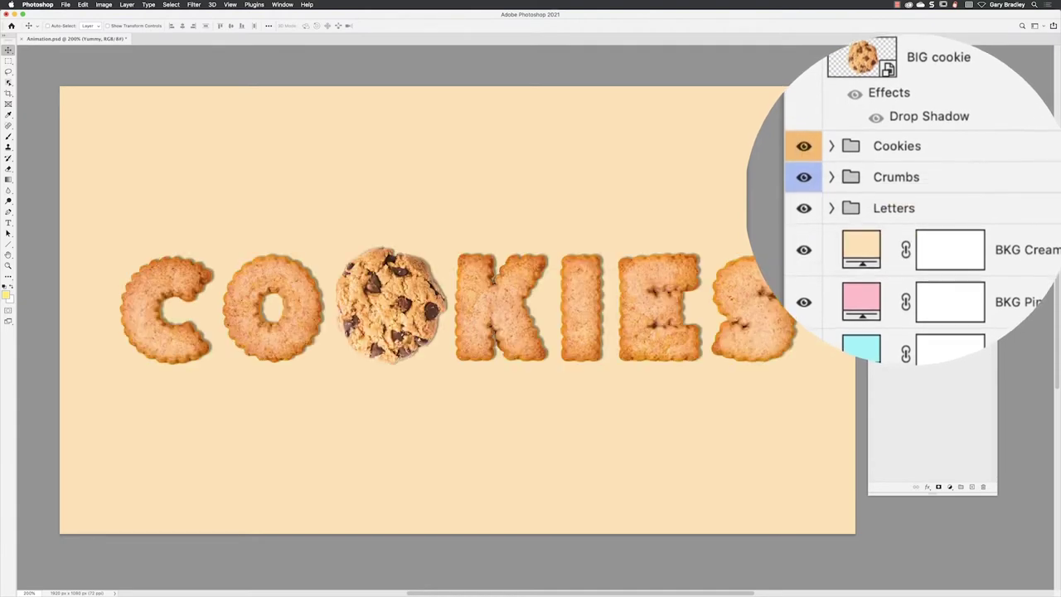
left_click(831, 170)
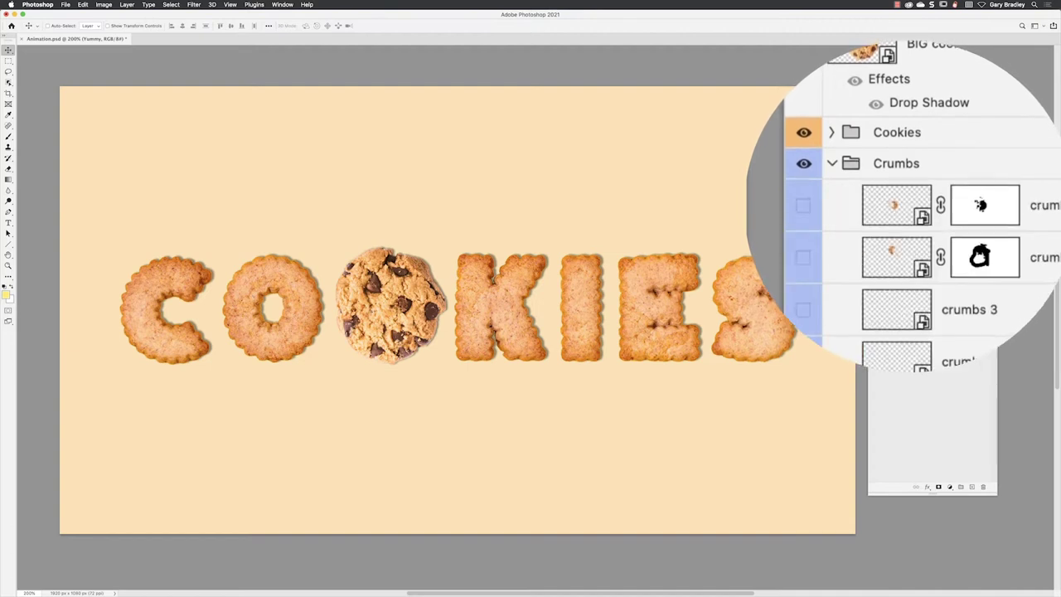
left_click(832, 170)
left_click(831, 140)
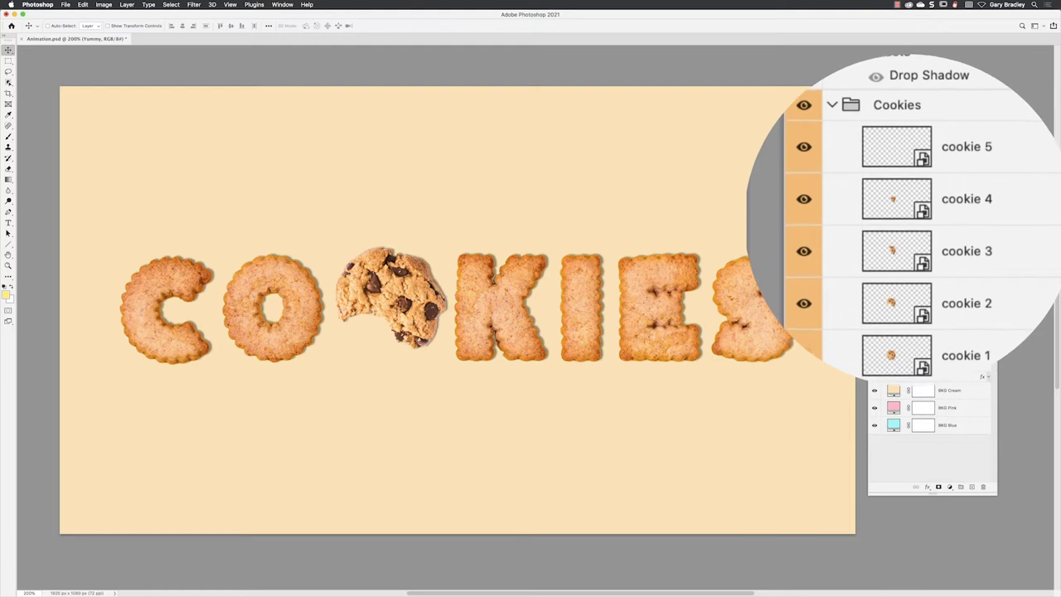
- Preview the bite sequence by hiding the cookie layers one after another and showing the crumbs
left_click(803, 296)
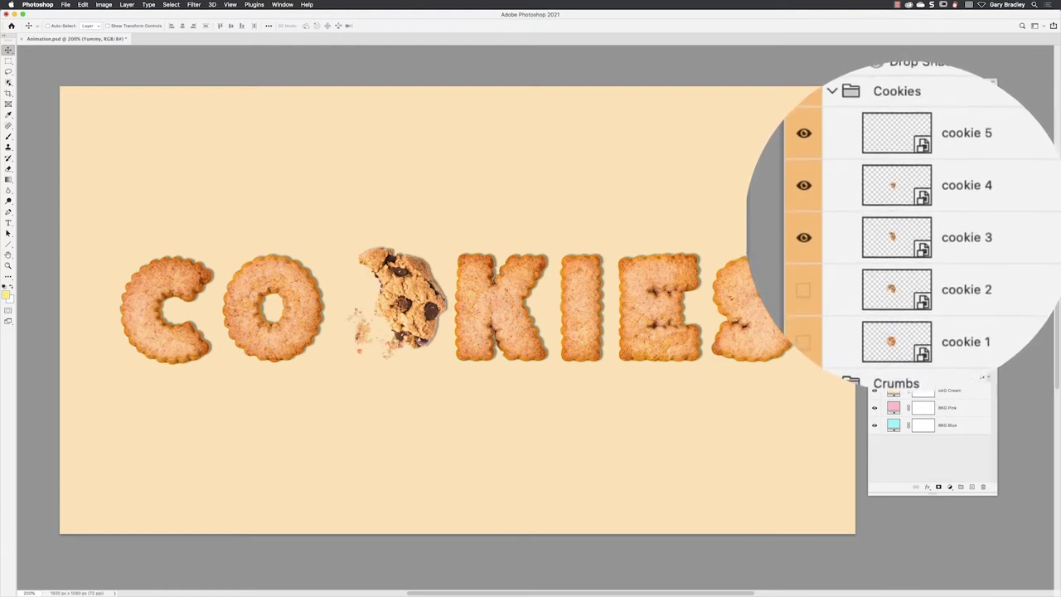
left_click(804, 244)
left_click(803, 191)
left_click_drag(874, 302, 874, 285)
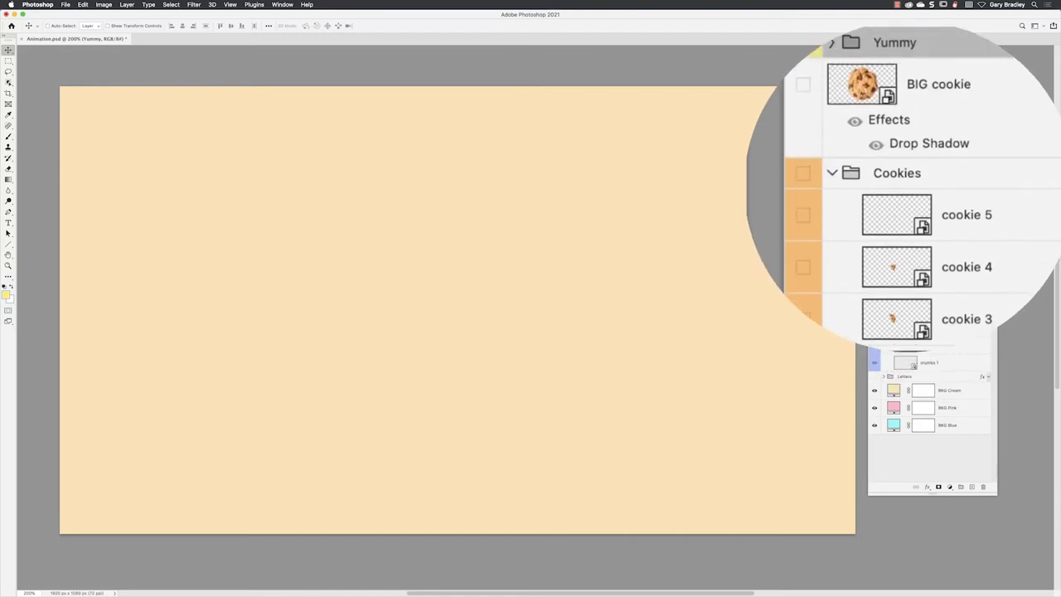
- Preview the BIG cookie layer and the Yummy group in turn, and revert the document to its saved state
left_click(803, 113)
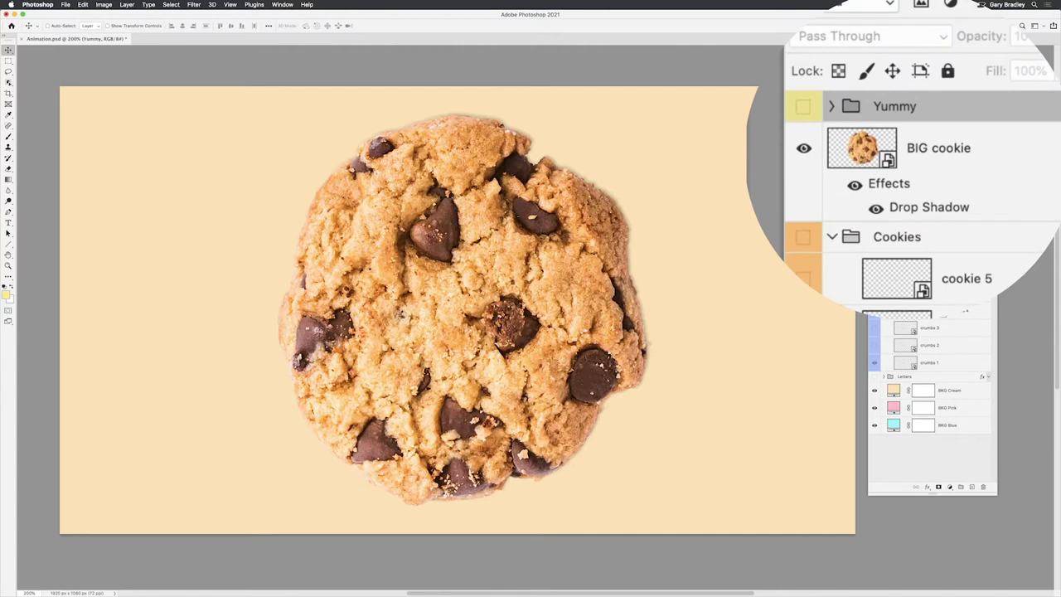
left_click(802, 148)
left_click(802, 106)
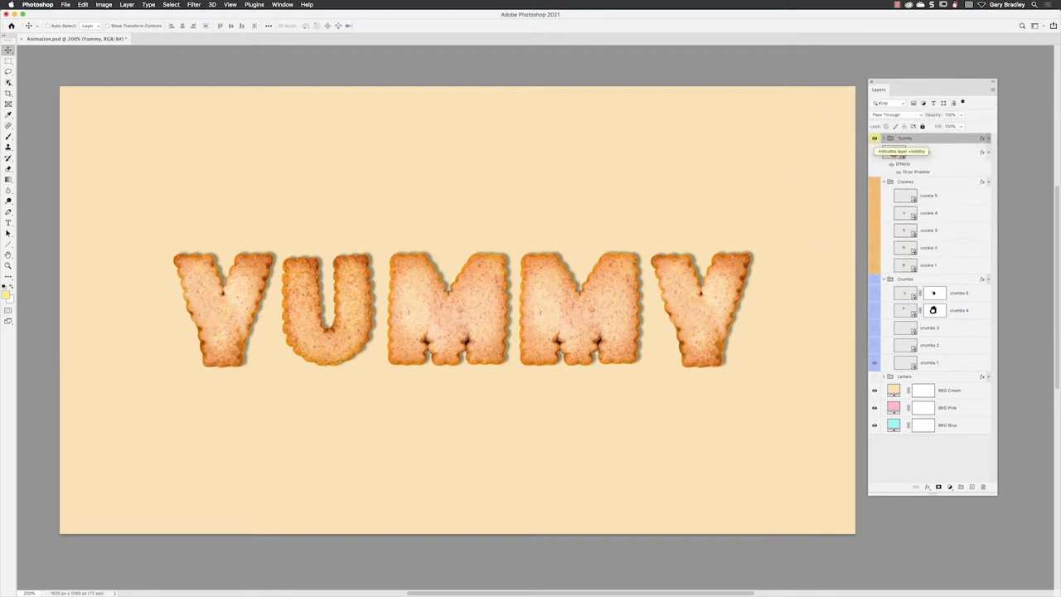
left_click(65, 4)
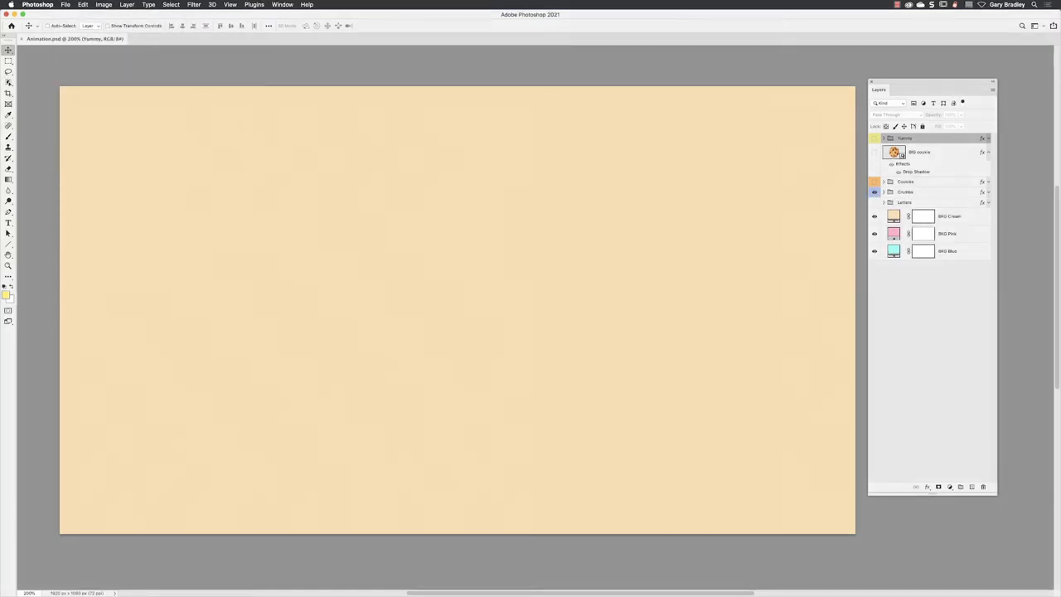
- Display the Timeline and float it over the upper-left area of the canvas
left_click(283, 4)
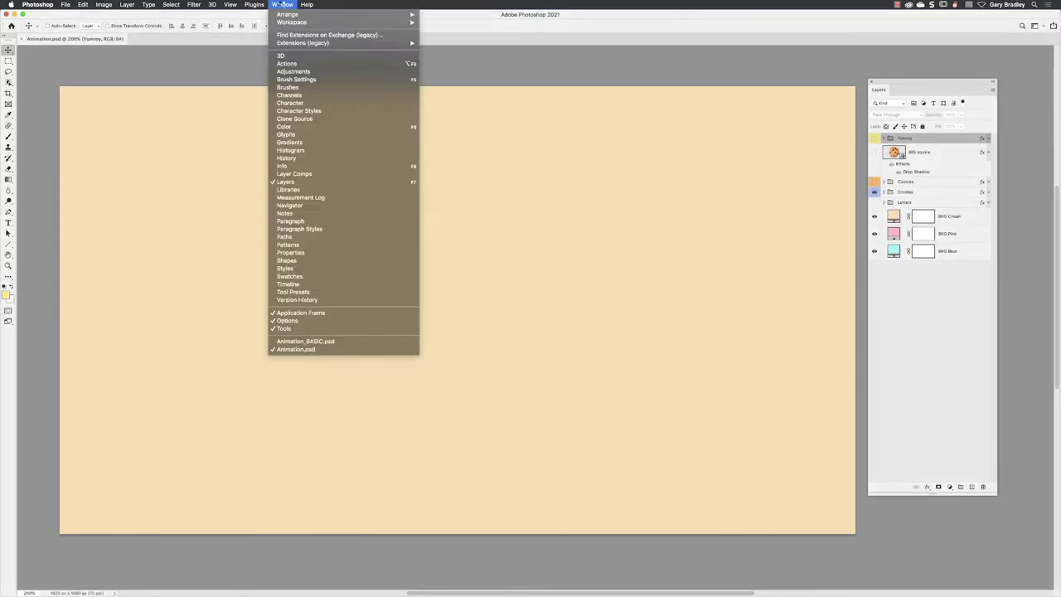
left_click(326, 284)
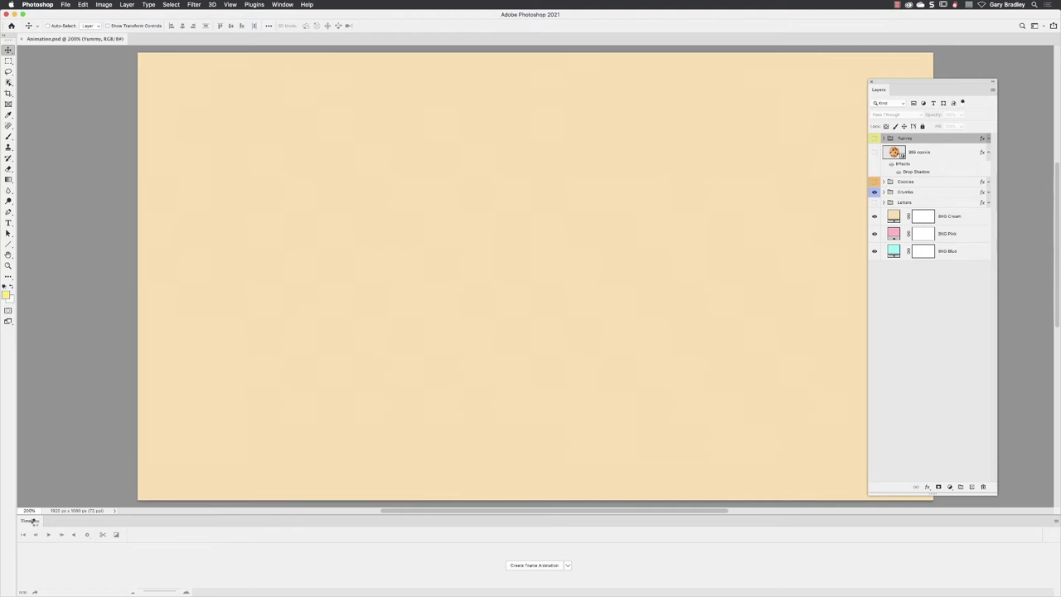
left_click_drag(30, 521, 113, 72)
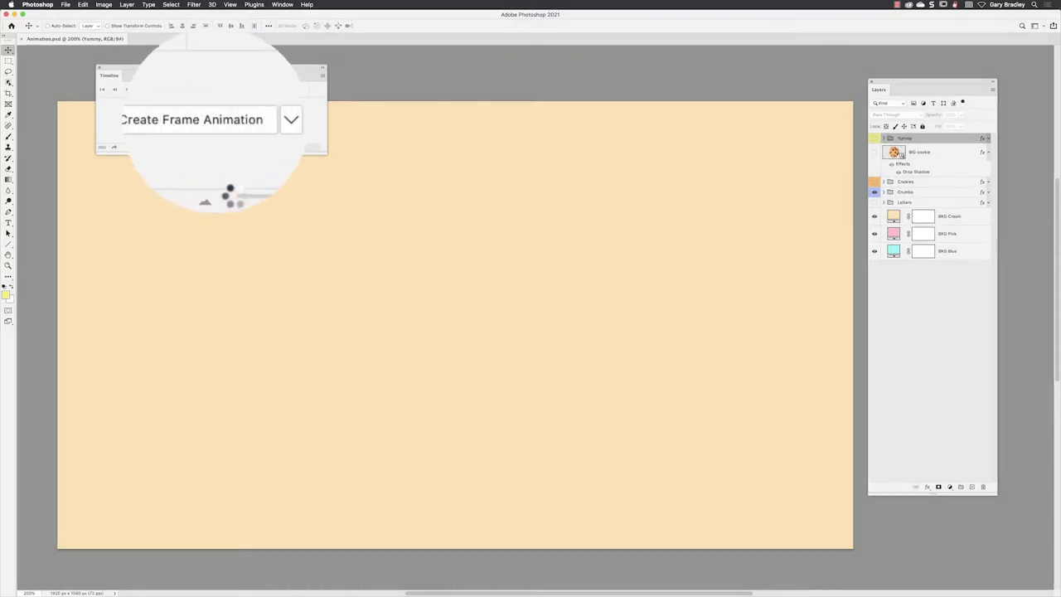
- Create a frame animation in the Timeline and shift the floating Timeline slightly across the canvas
left_click(240, 121)
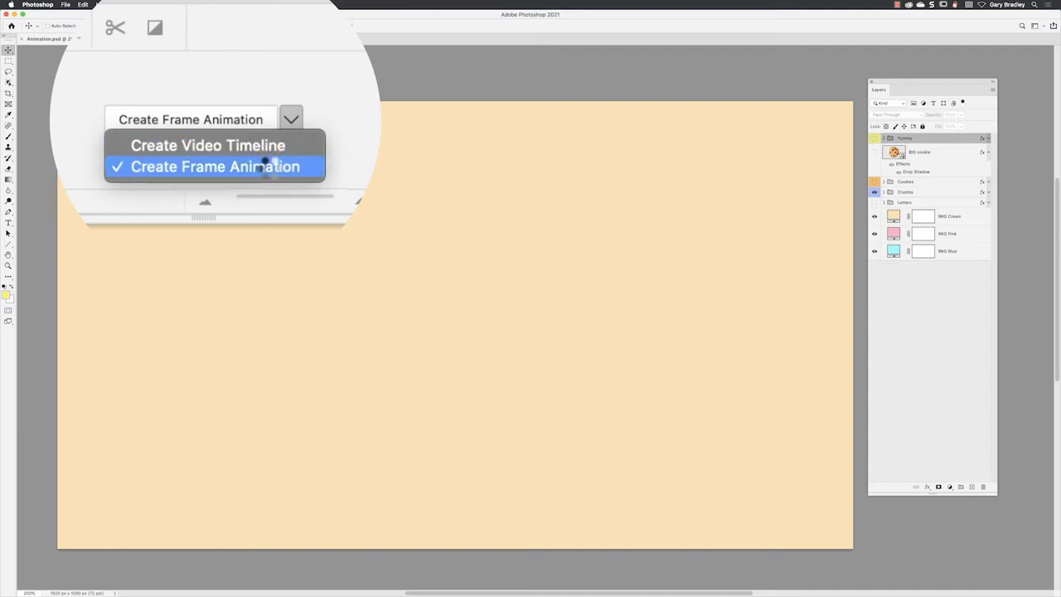
left_click(211, 118)
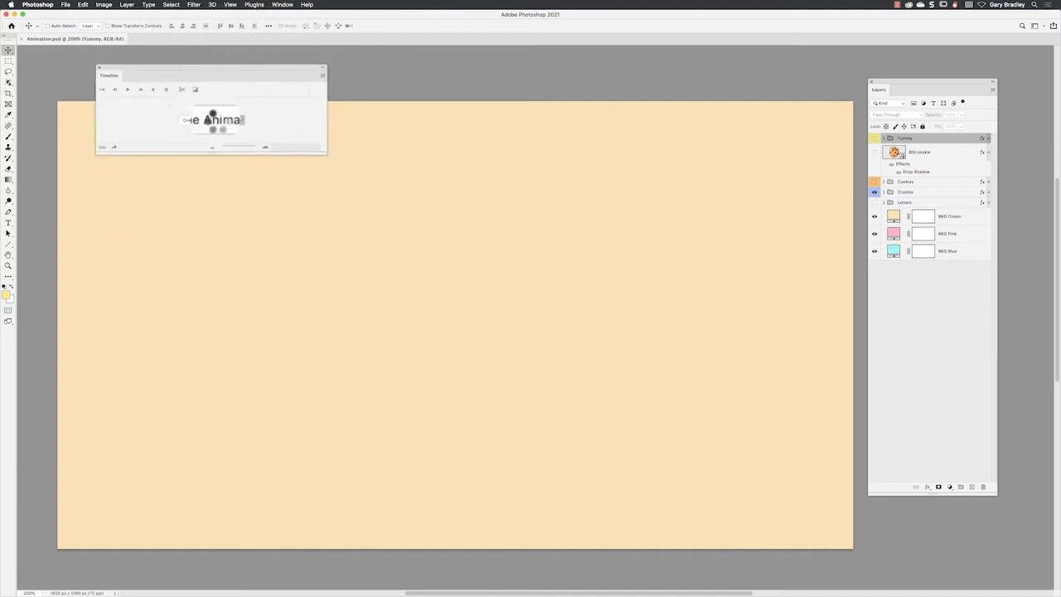
left_click(212, 119)
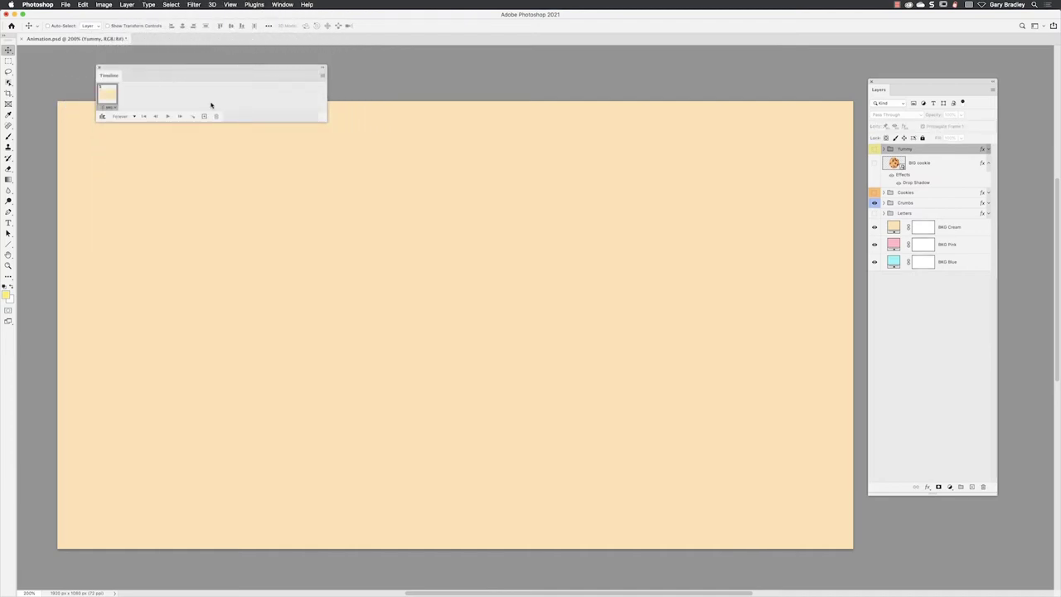
left_click_drag(190, 71, 209, 76)
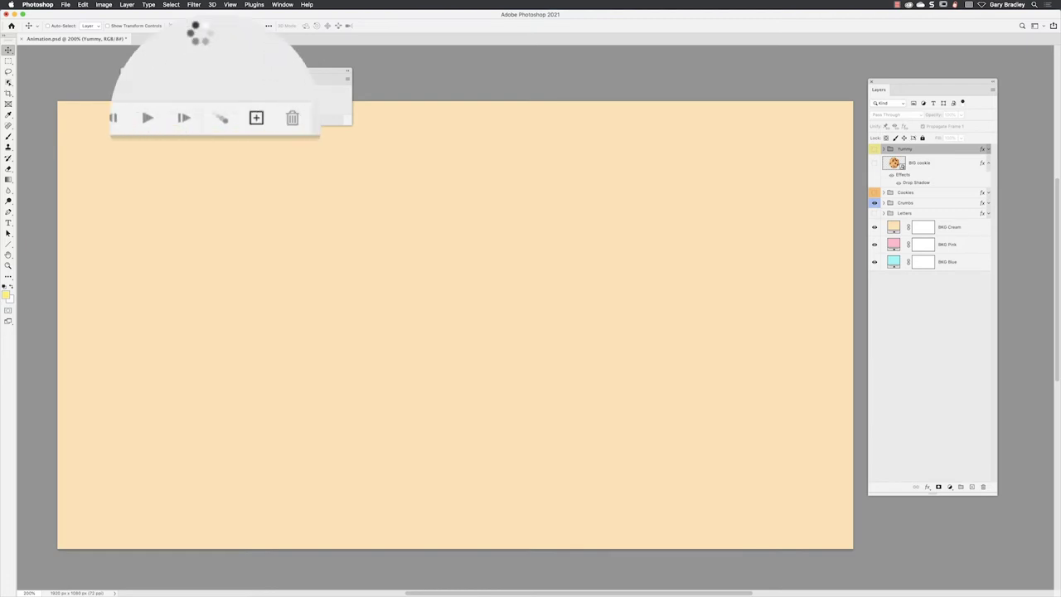
- Add a second frame that shows the Letters and Cookies groups, and expand the Cookies and Crumbs groups
left_click(256, 117)
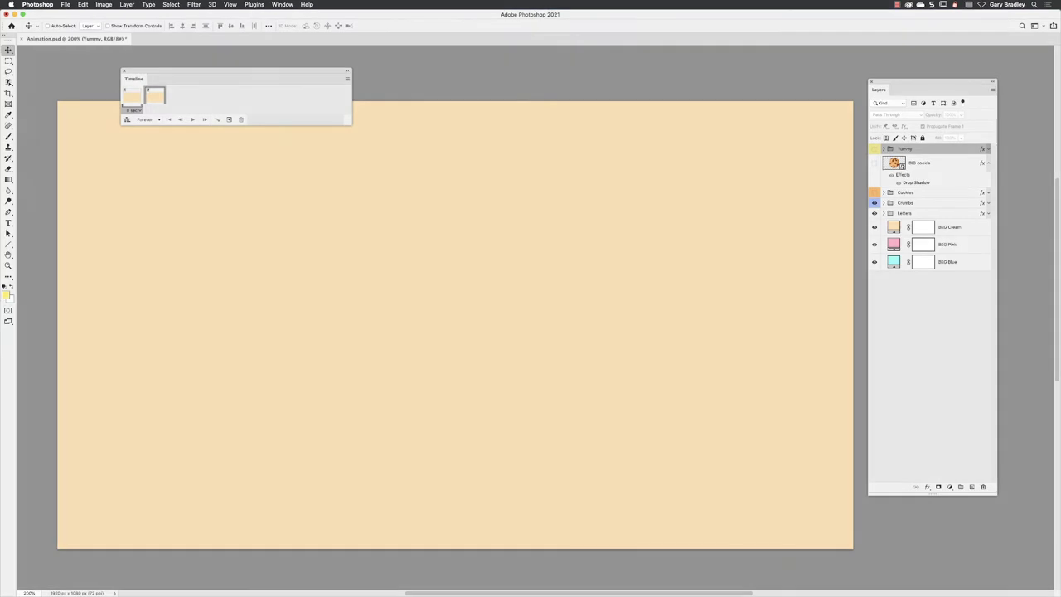
left_click(874, 213)
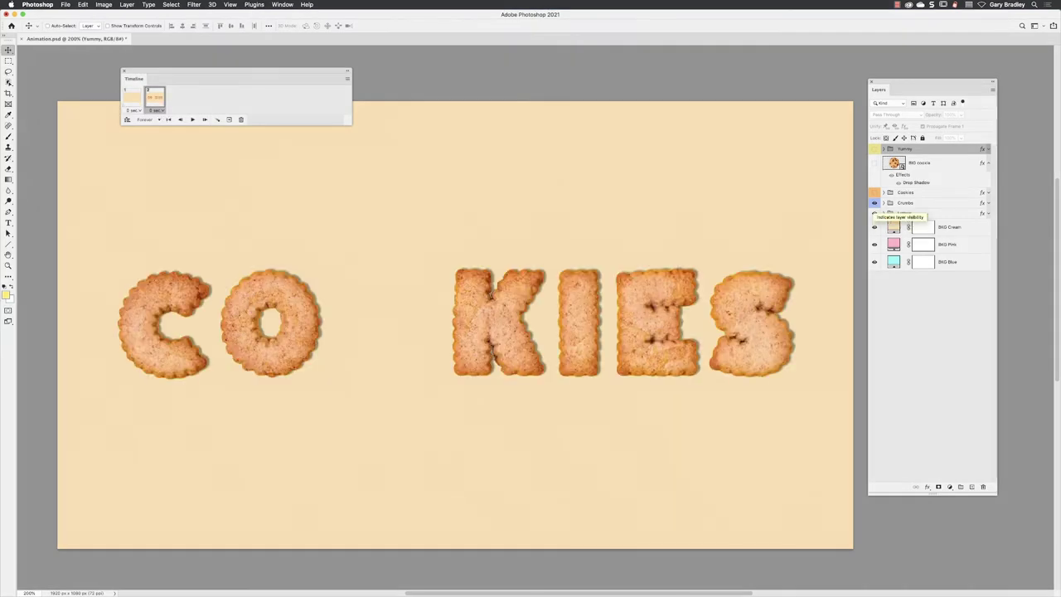
left_click(874, 193)
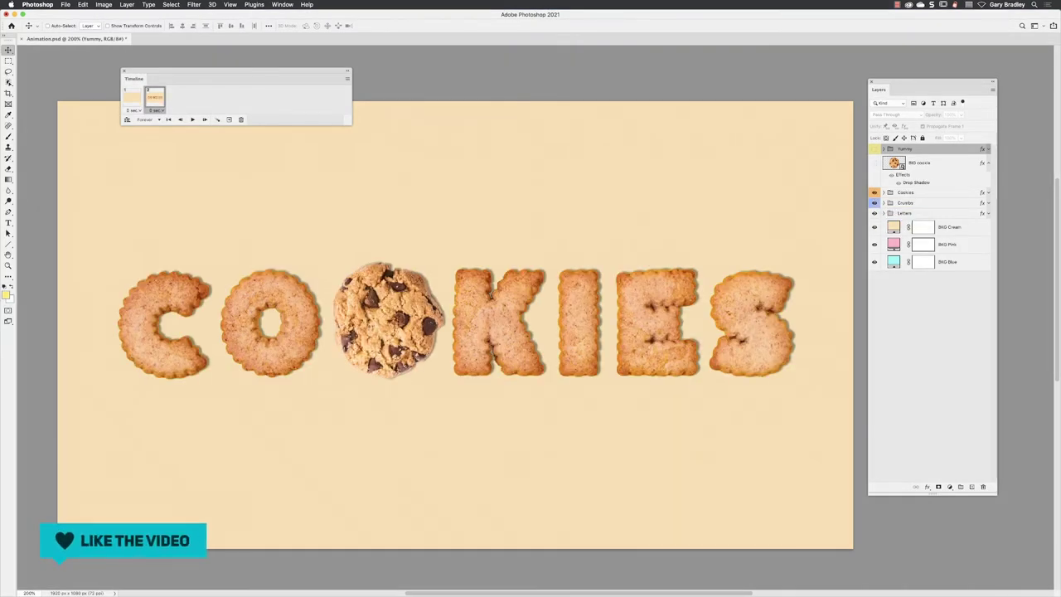
left_click(883, 193)
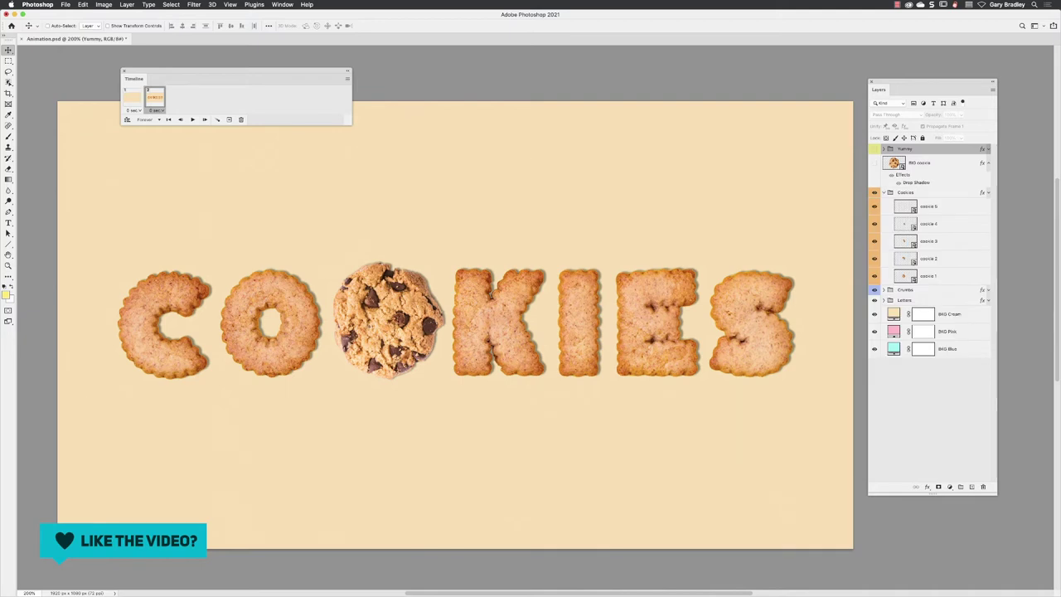
left_click(883, 289)
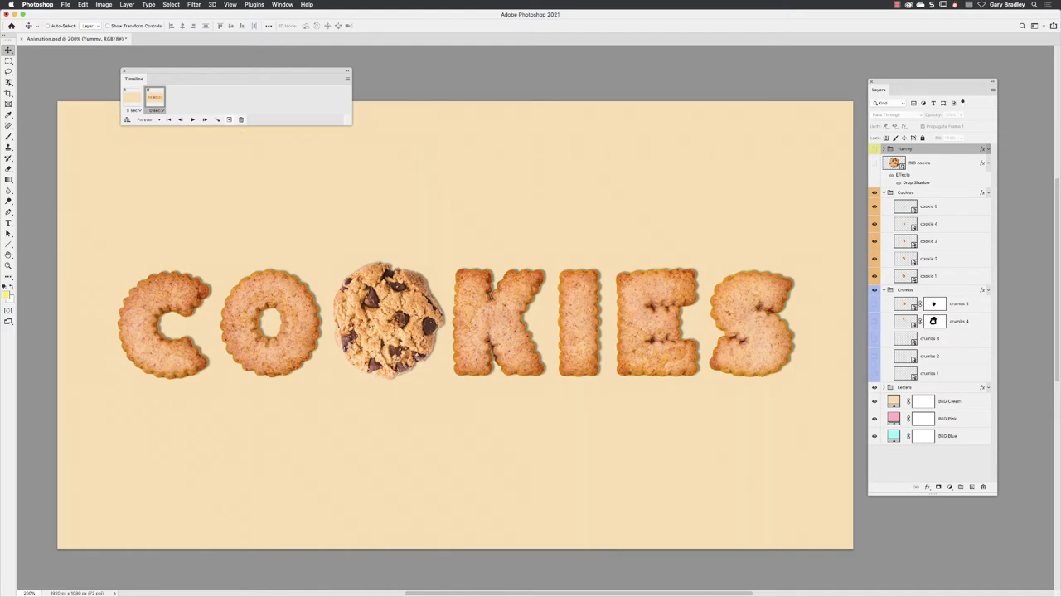
- Add frames 3 and 4, replacing cookie 1 with crumbs 1 in the third and cookie 2 with crumbs 2 in the fourth
left_click(229, 119)
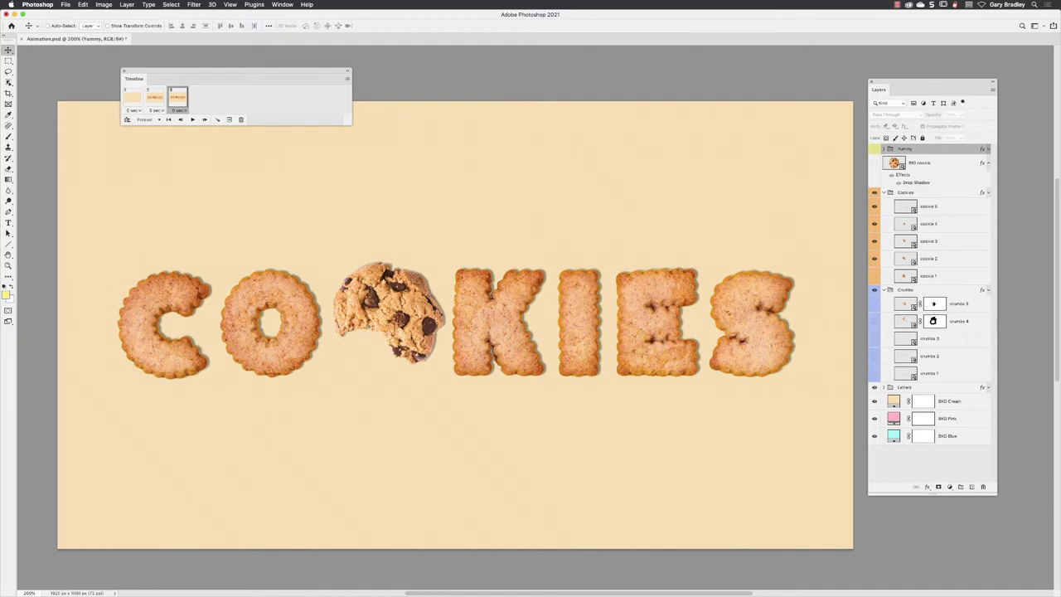
left_click(875, 373)
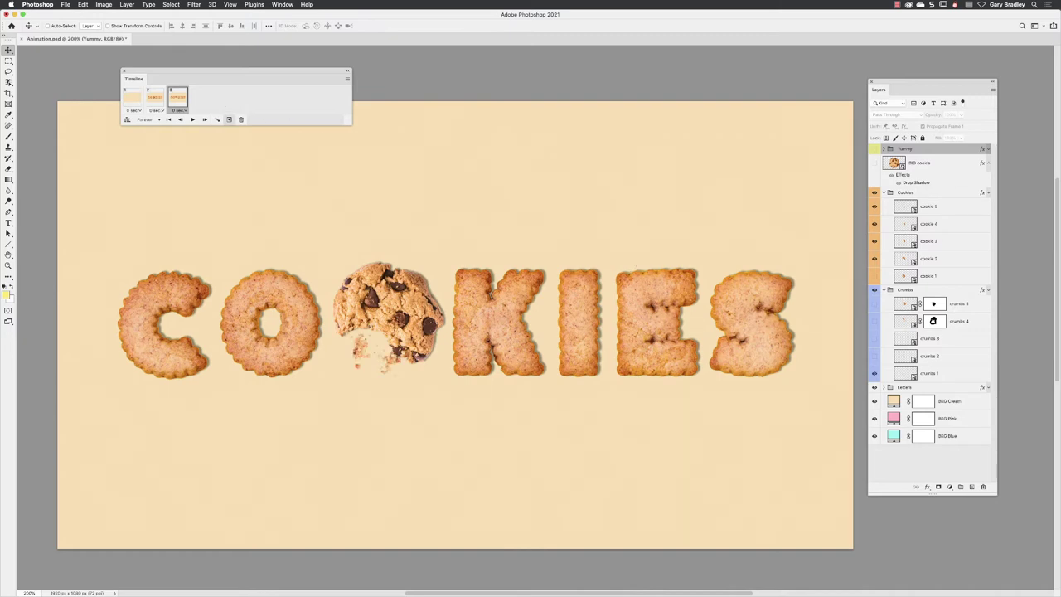
left_click(229, 120)
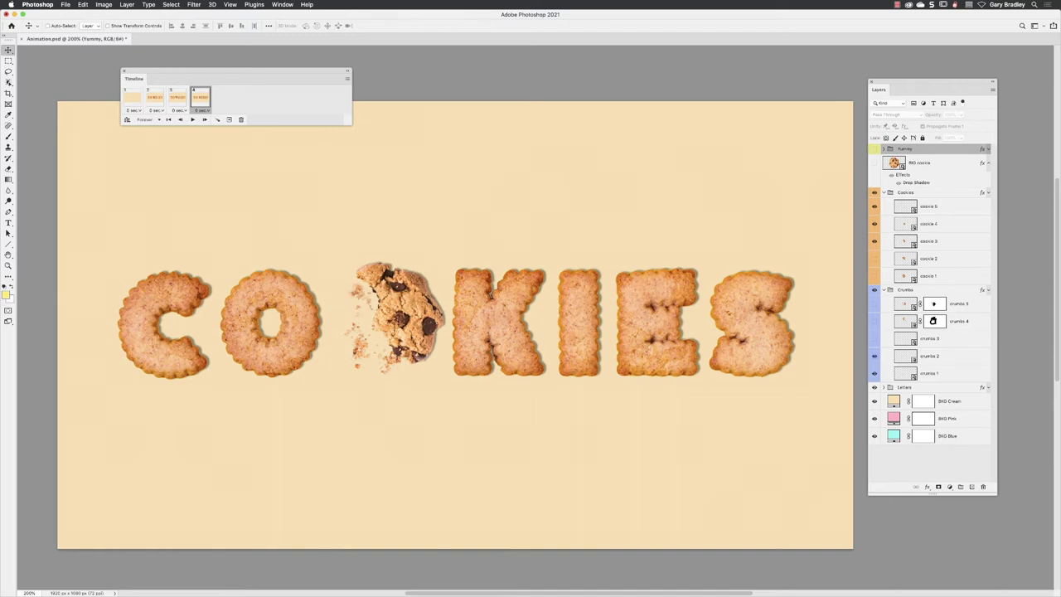
- Add frames 5 and 6, hiding cookie 3 and showing crumbs 3, then hiding cookie 4 and showing crumbs 4
left_click(229, 119)
left_click(874, 241)
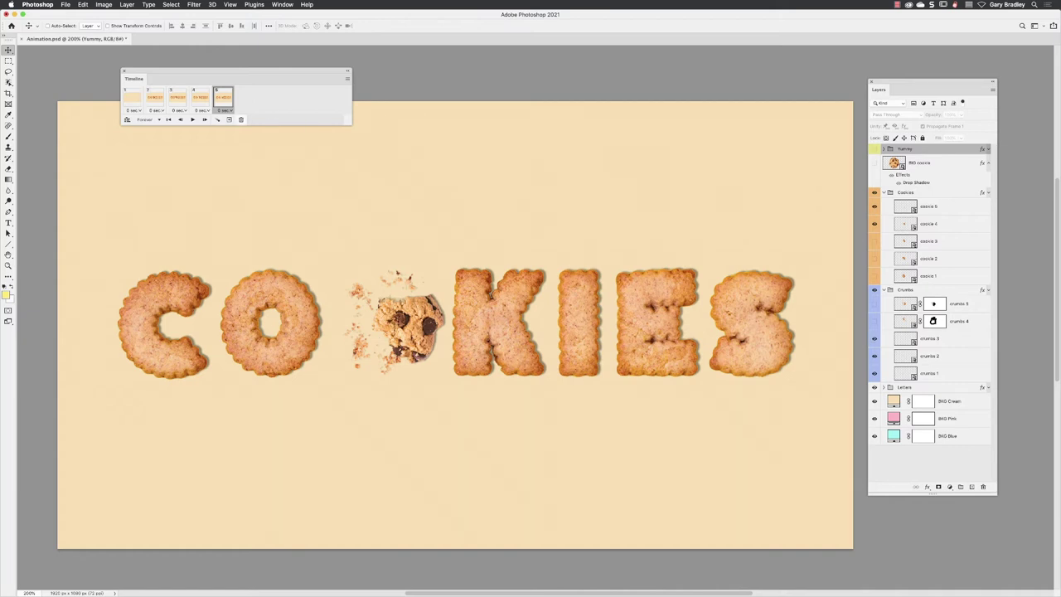
left_click(229, 119)
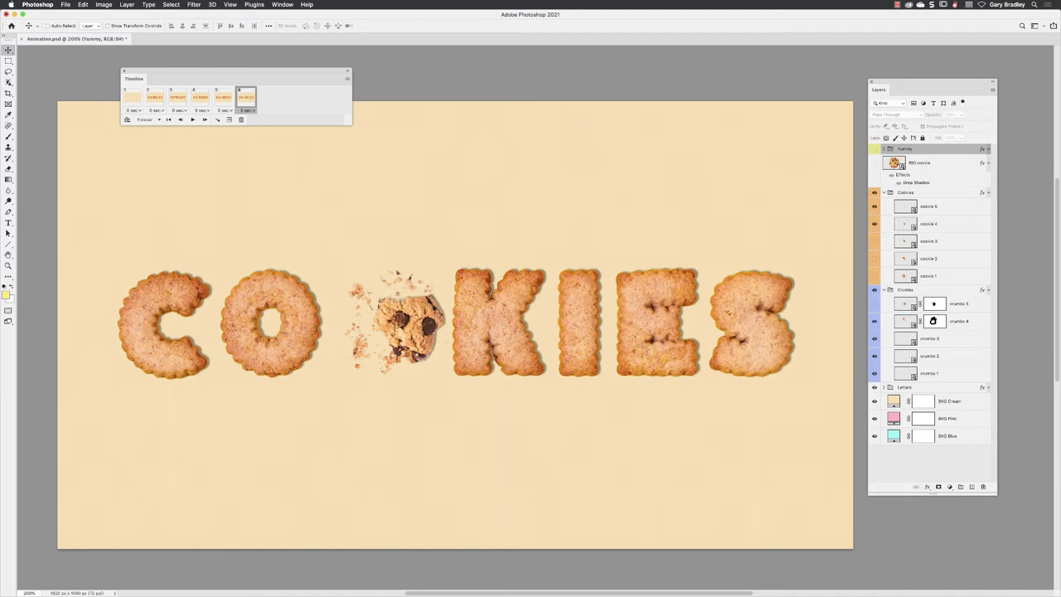
left_click(875, 224)
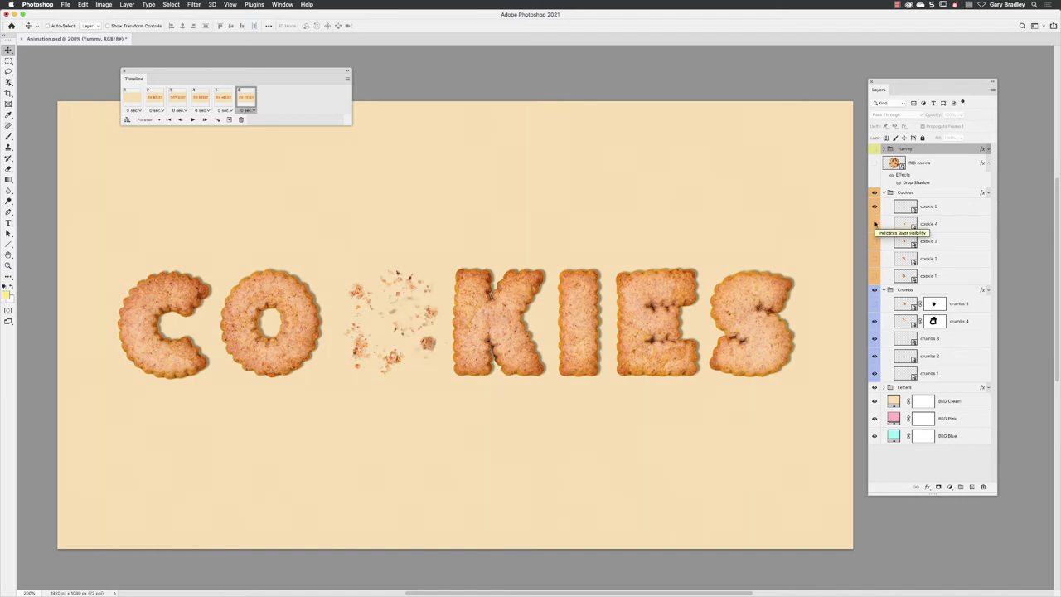
- Add a seventh frame with the cookie 5 layer hidden and the crumbs 5 layer shown
left_click(229, 120)
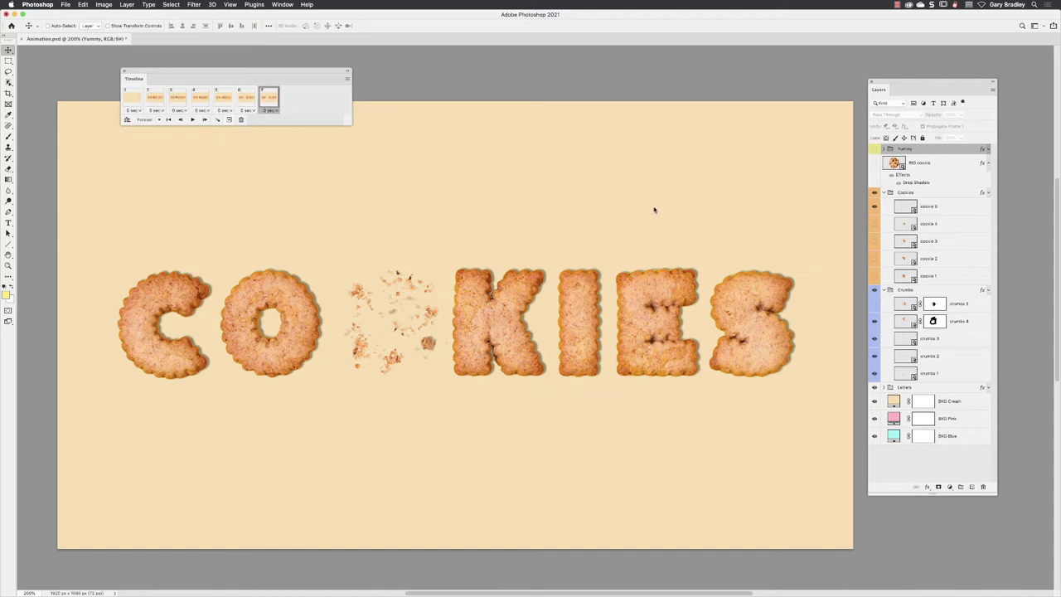
left_click(874, 206)
left_click(874, 305)
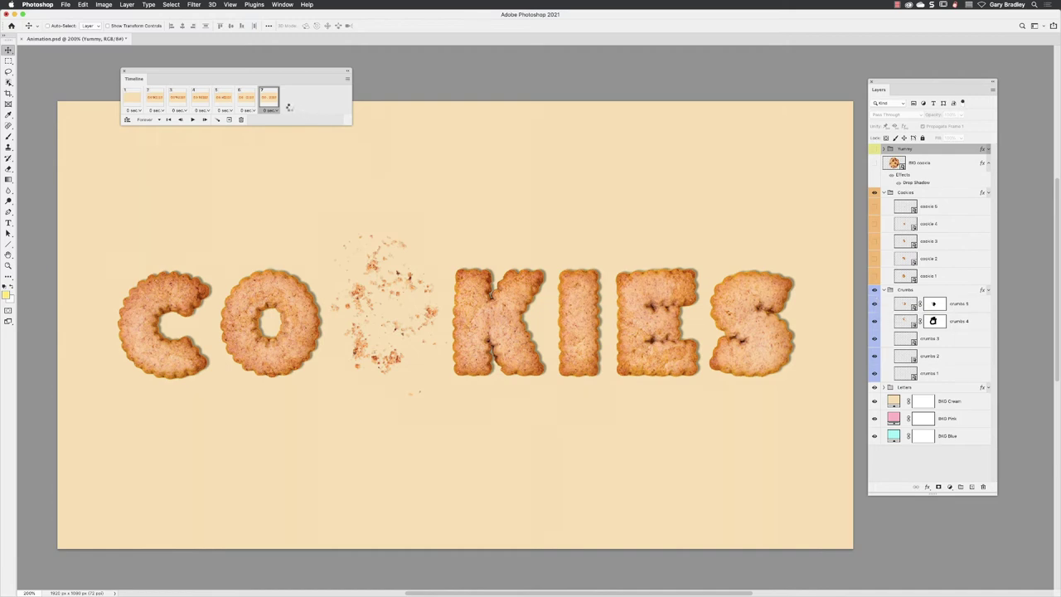
- Add an eighth frame with the Cookies, Crumbs and Letters groups hidden, leaving only the background
left_click(229, 119)
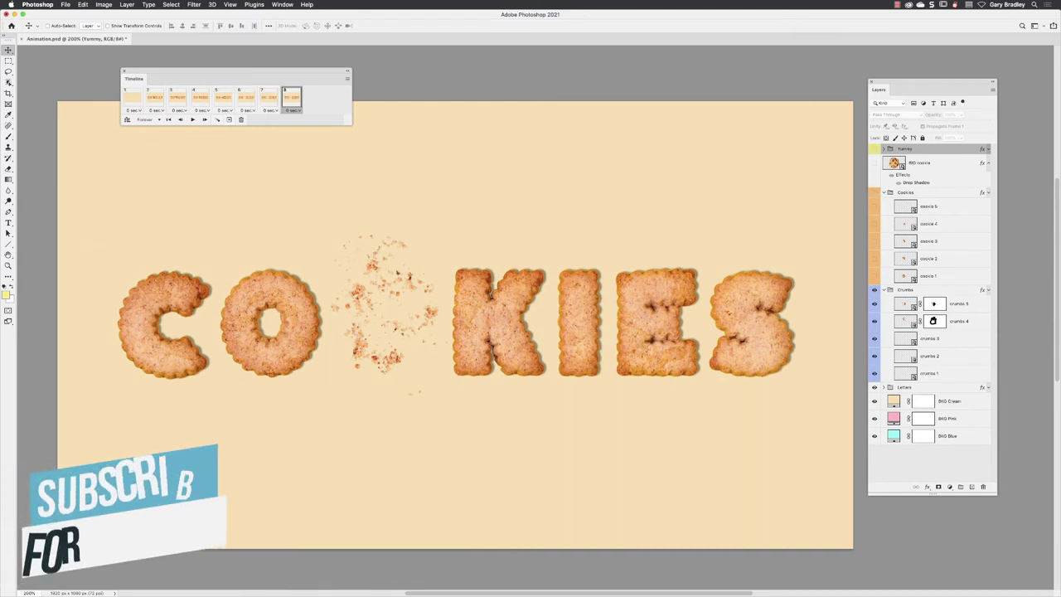
left_click(874, 289)
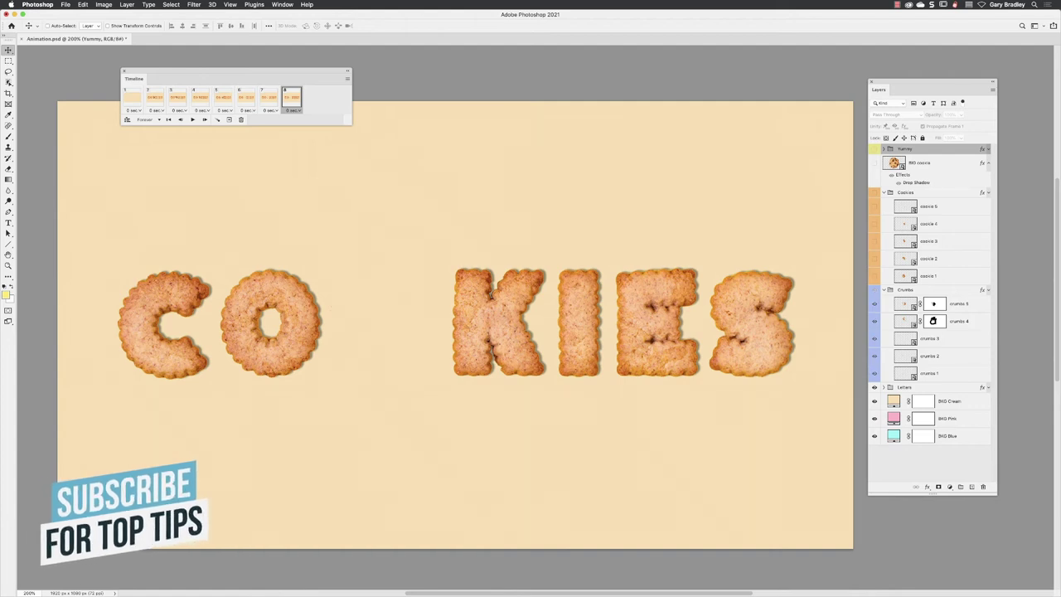
left_click(874, 388)
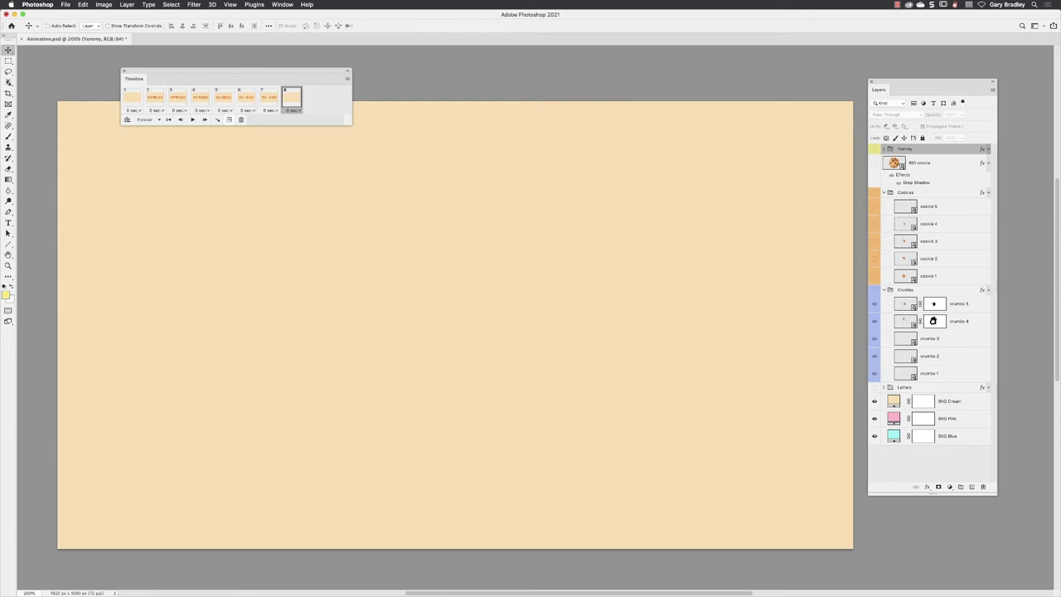
- Add a ninth frame with the BIG cookie layer shown, and widen the Timeline panel to make room for more frames
left_click(229, 119)
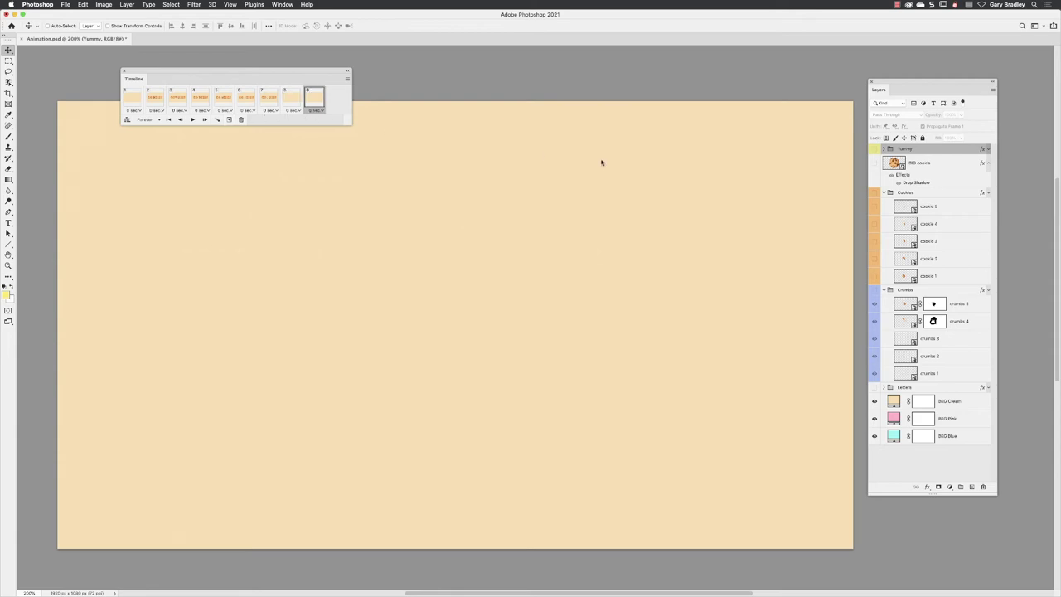
left_click(874, 163)
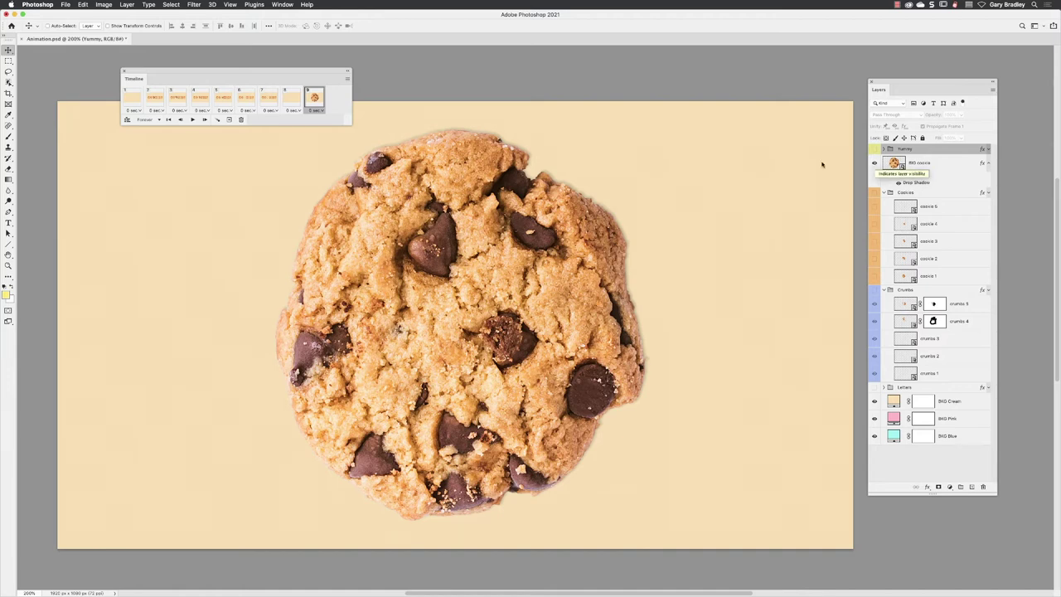
left_click_drag(349, 121, 770, 121)
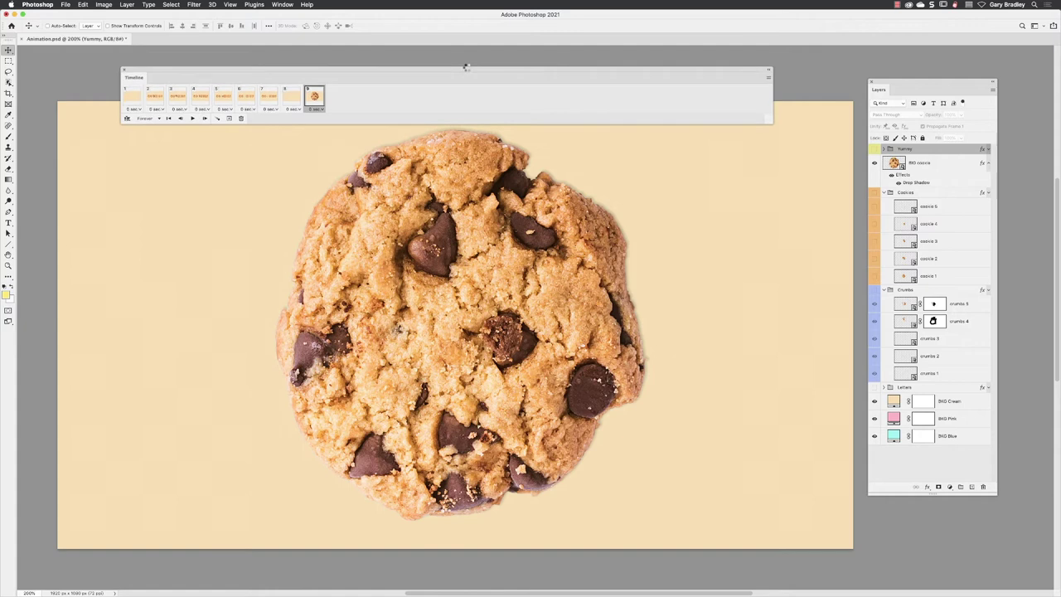
left_click_drag(466, 67, 463, 59)
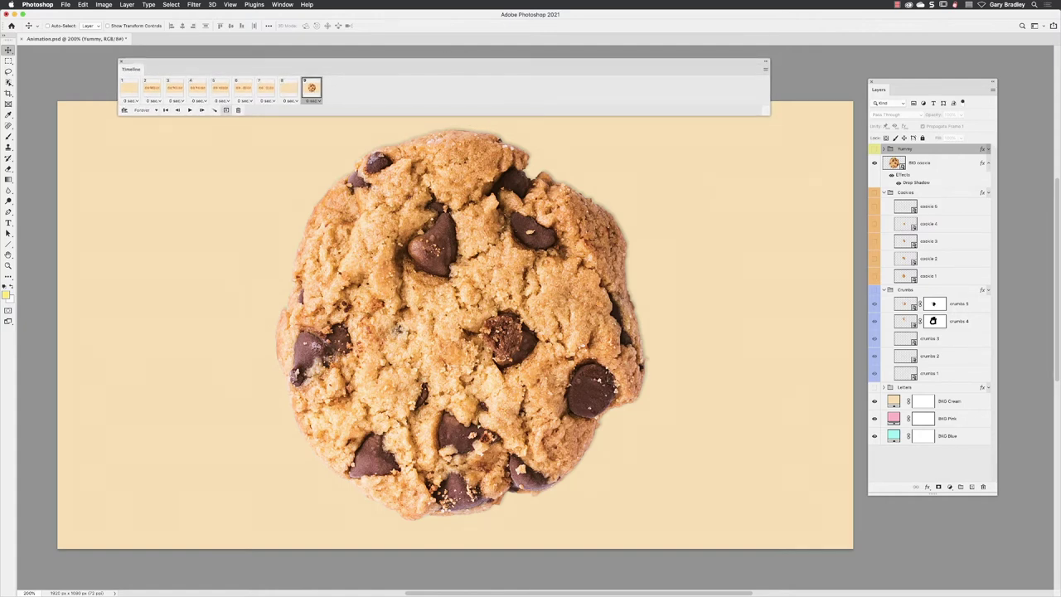
- Add frames 10 and 11, hiding the BKG Cream layer in the tenth and the BKG Pink layer in the eleventh
left_click(225, 109)
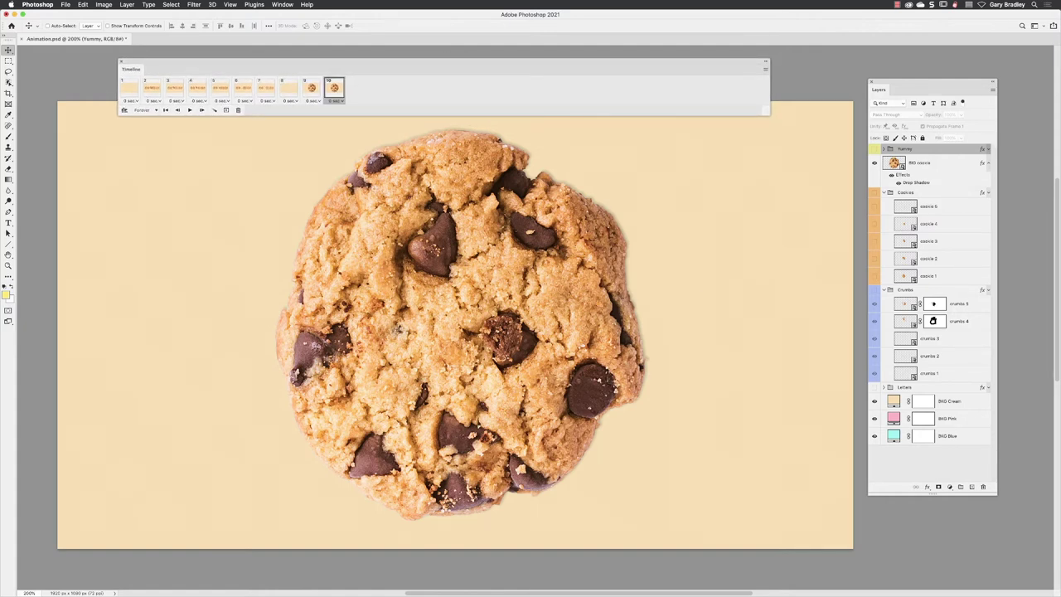
left_click(874, 400)
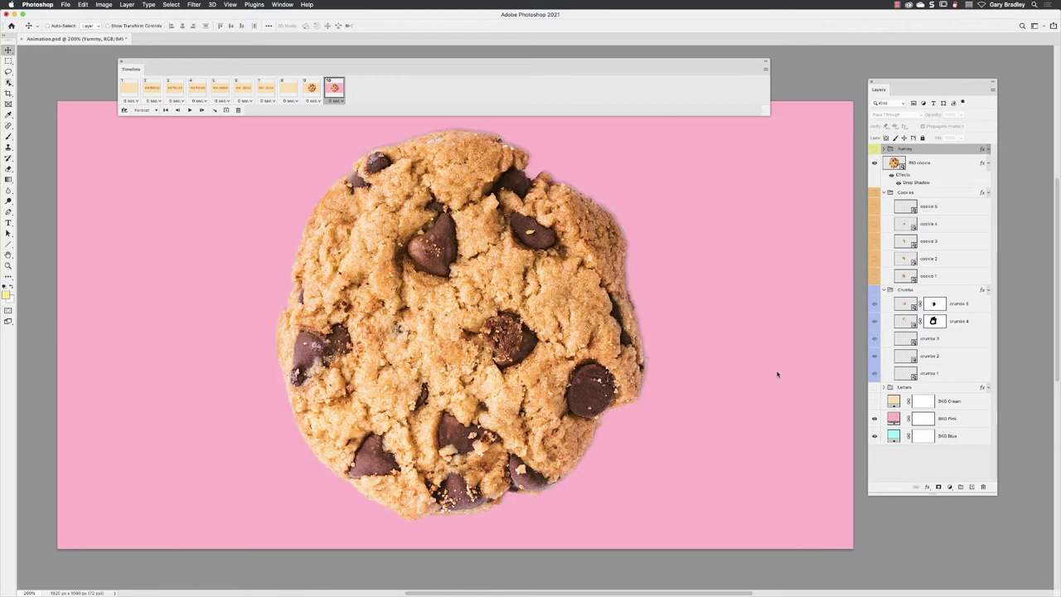
left_click(225, 109)
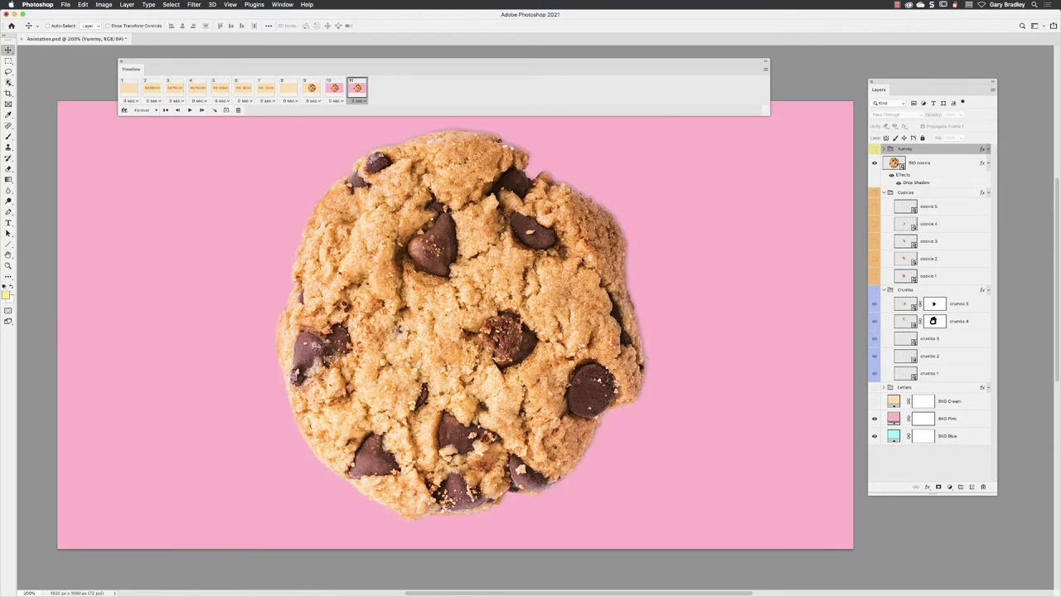
left_click(874, 418)
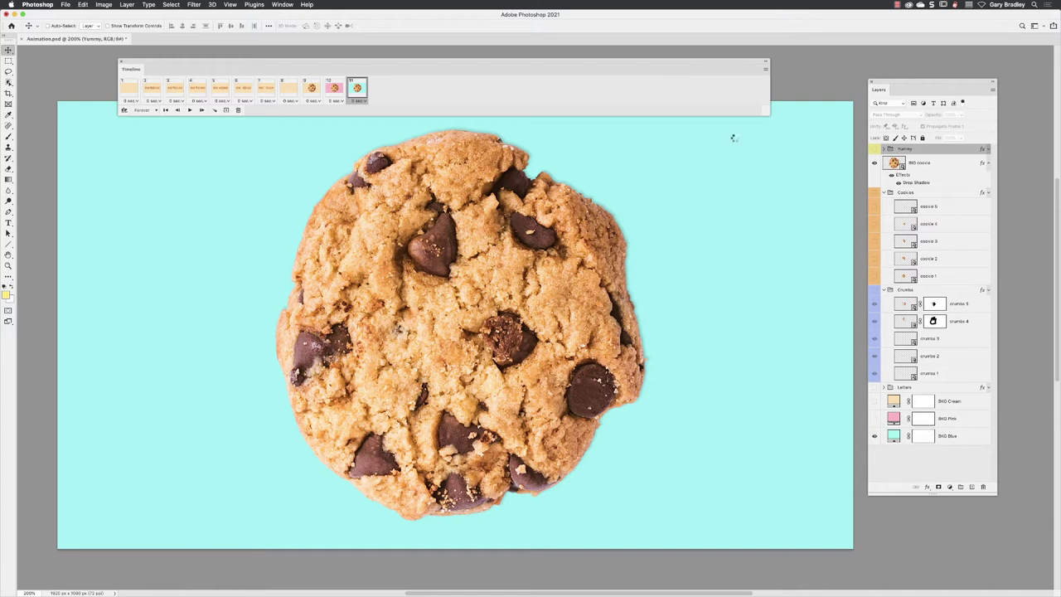
- Add frames 12 and 13, hiding the BIG cookie layer in the twelfth and showing the Yummy group in the thirteenth
left_click(225, 109)
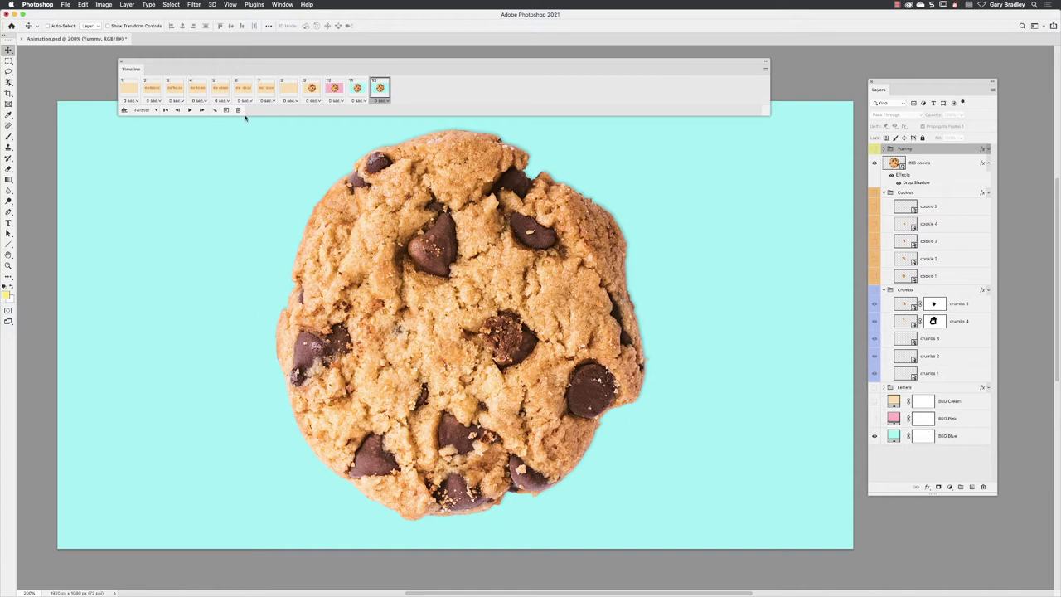
left_click(873, 162)
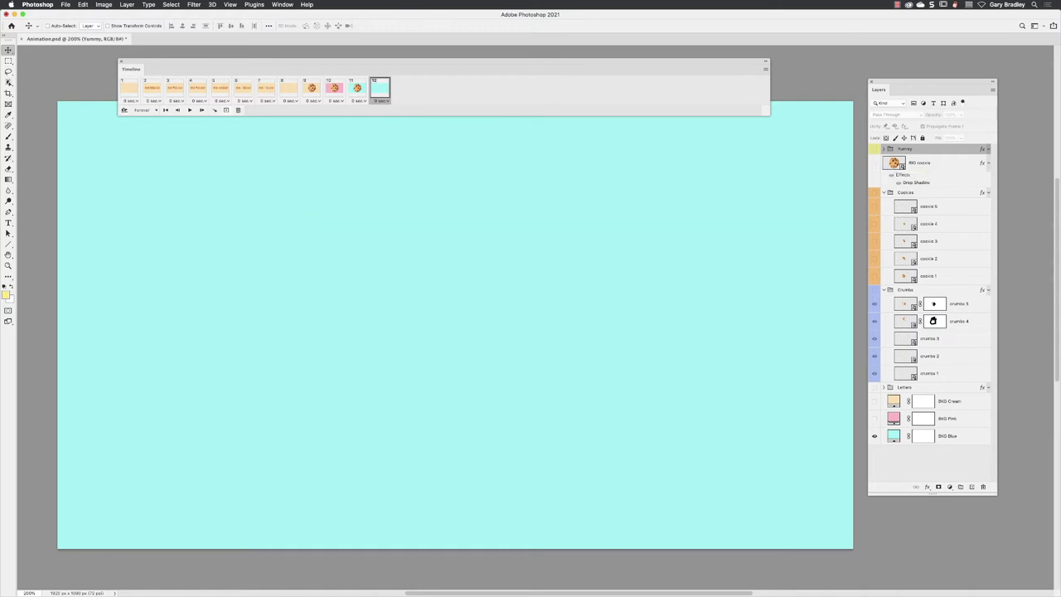
left_click(225, 109)
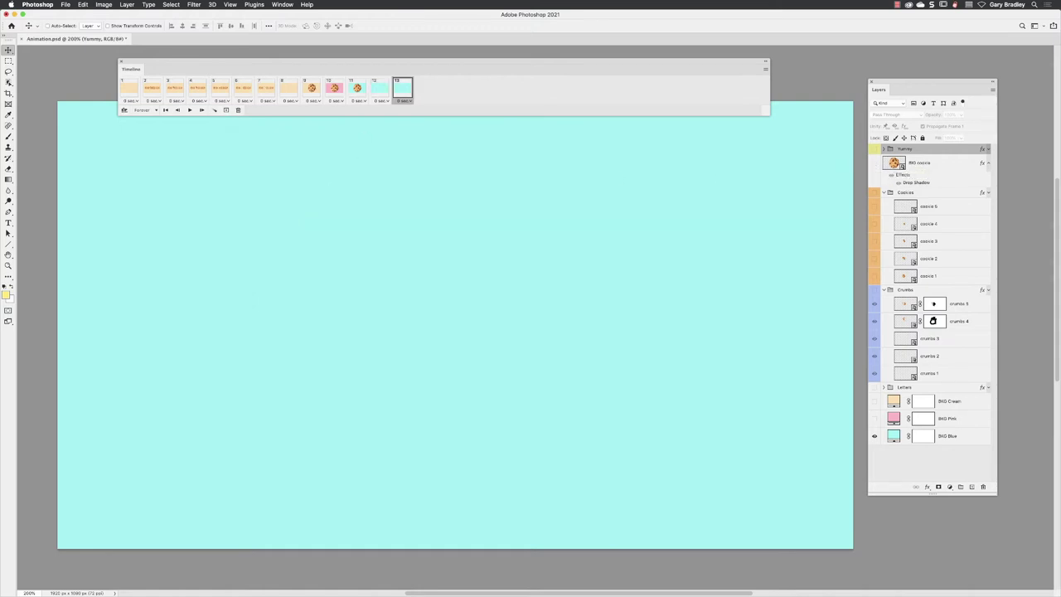
left_click(873, 148)
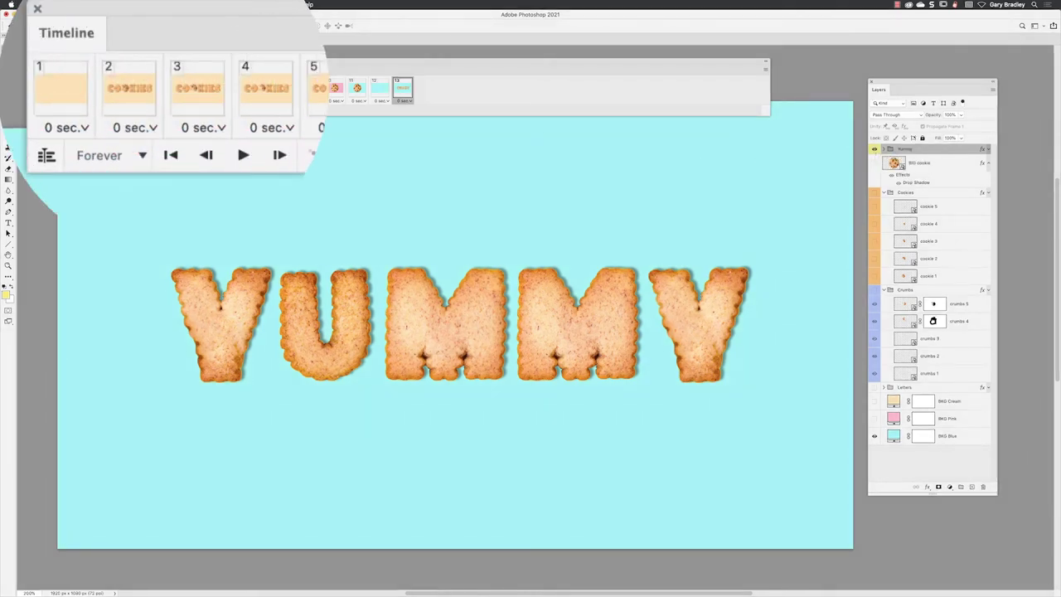
- Play the animation from the first frame to check its speed, and stop the playback
left_click(61, 88)
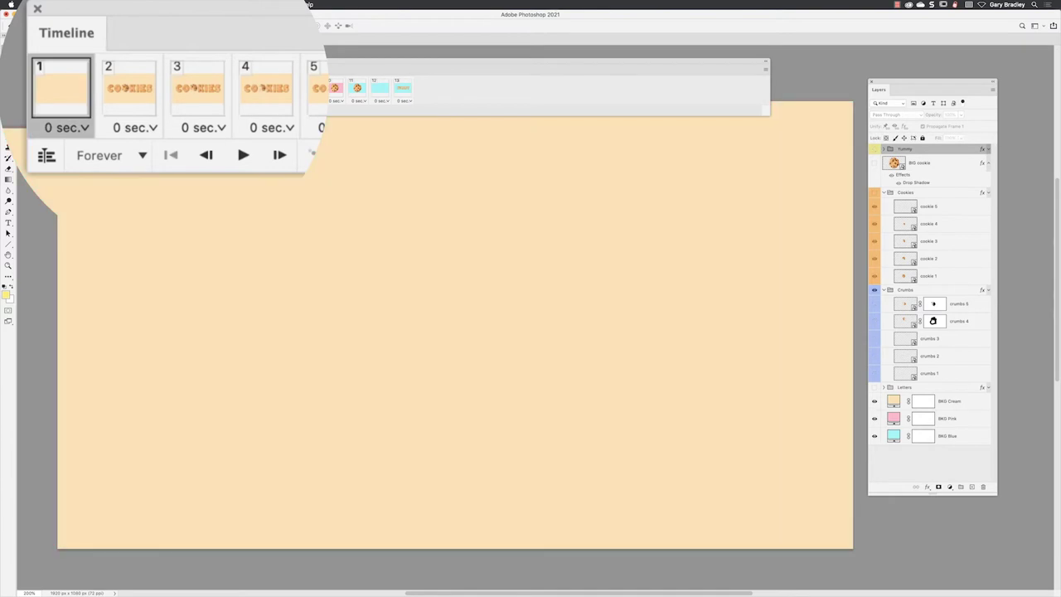
left_click(243, 155)
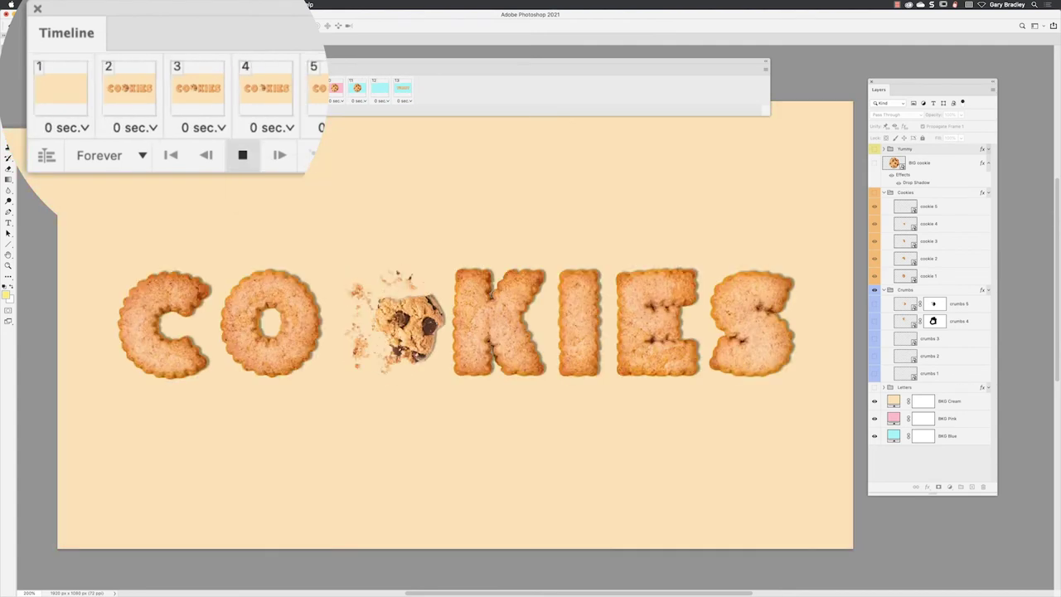
left_click(243, 155)
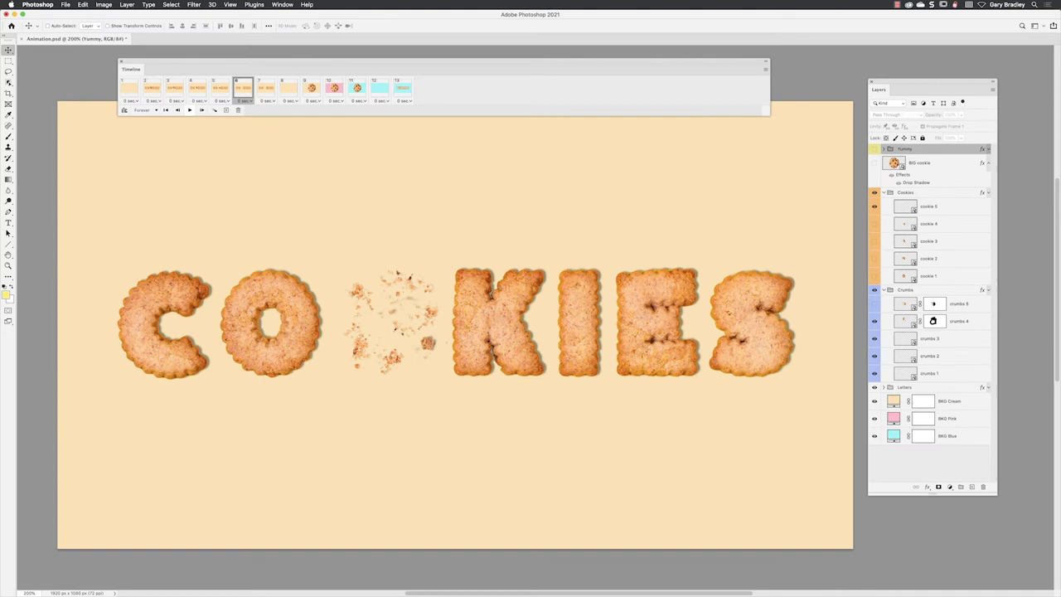
- Set the first frame's delay to 0.5 seconds and preview the animation from that frame
left_click(130, 87)
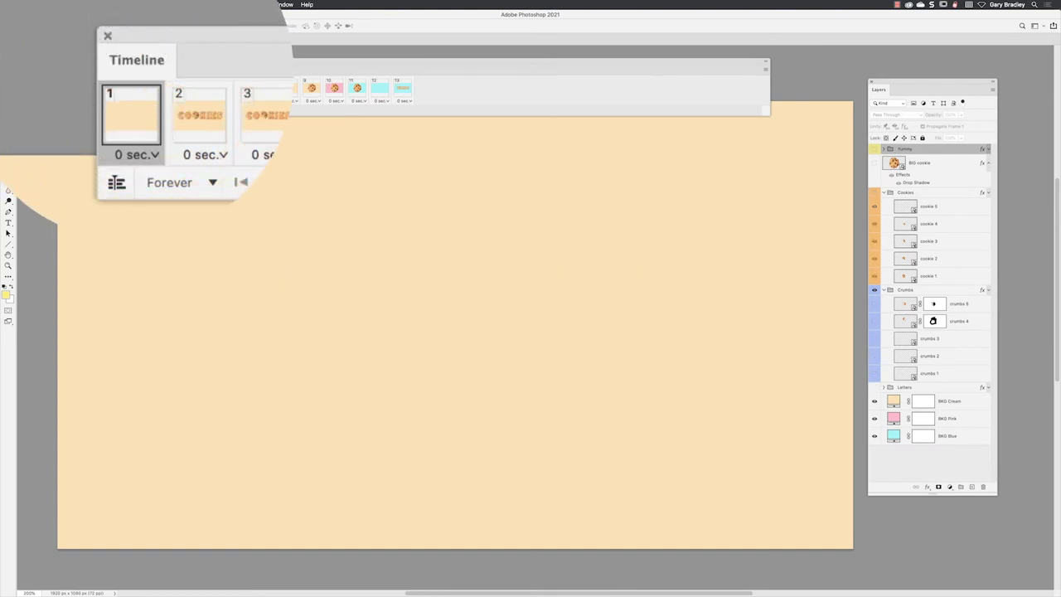
left_click(133, 100)
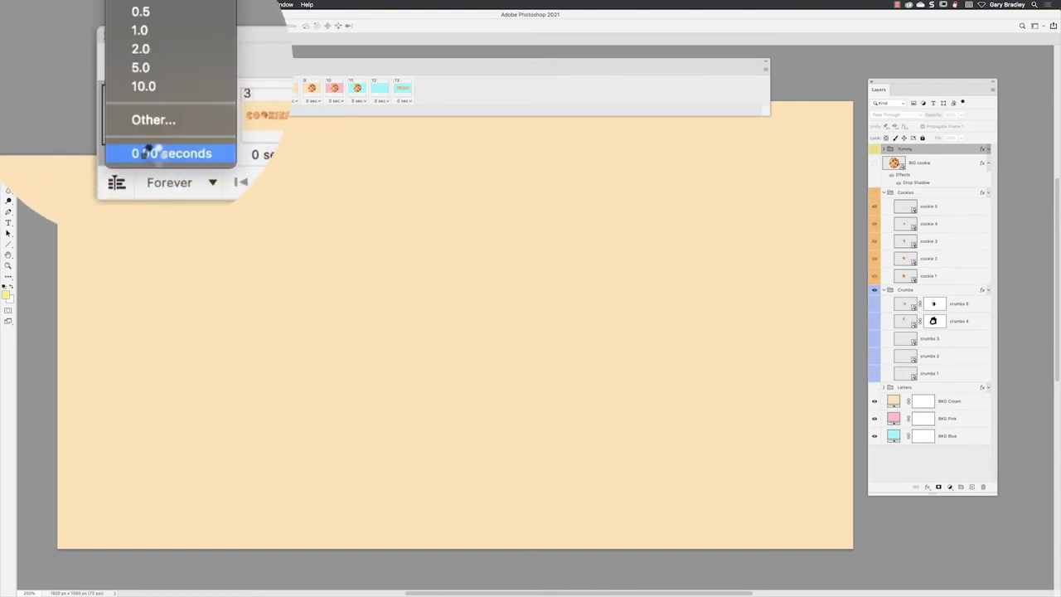
left_click(175, 10)
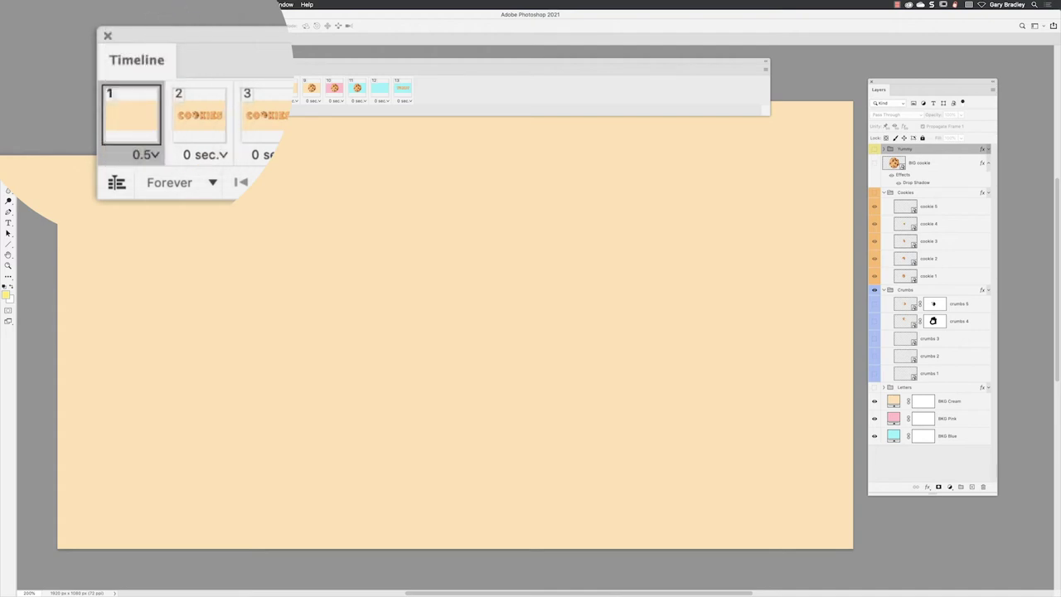
key("space")
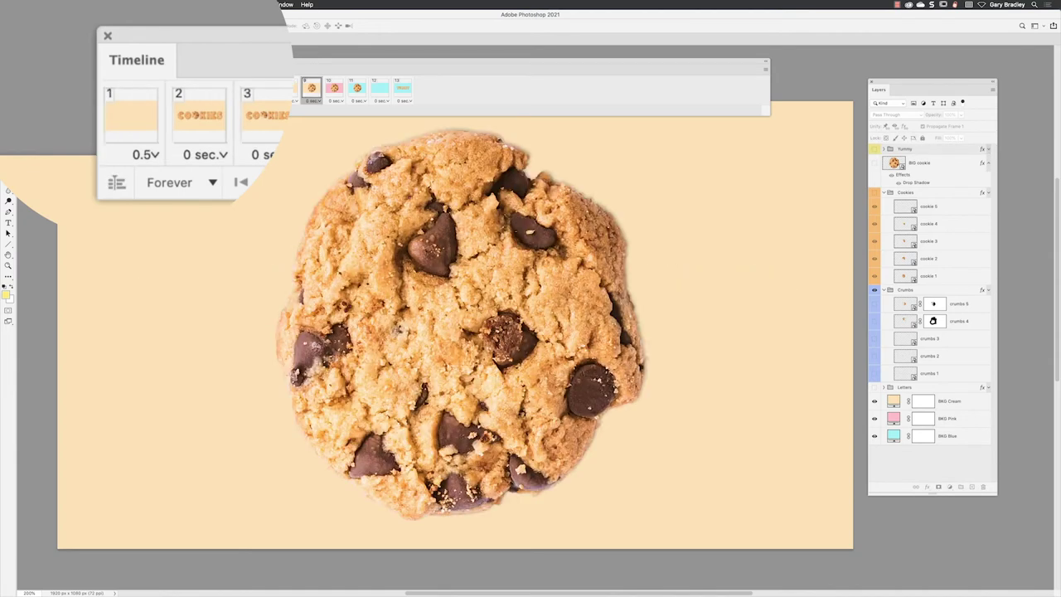
key("space")
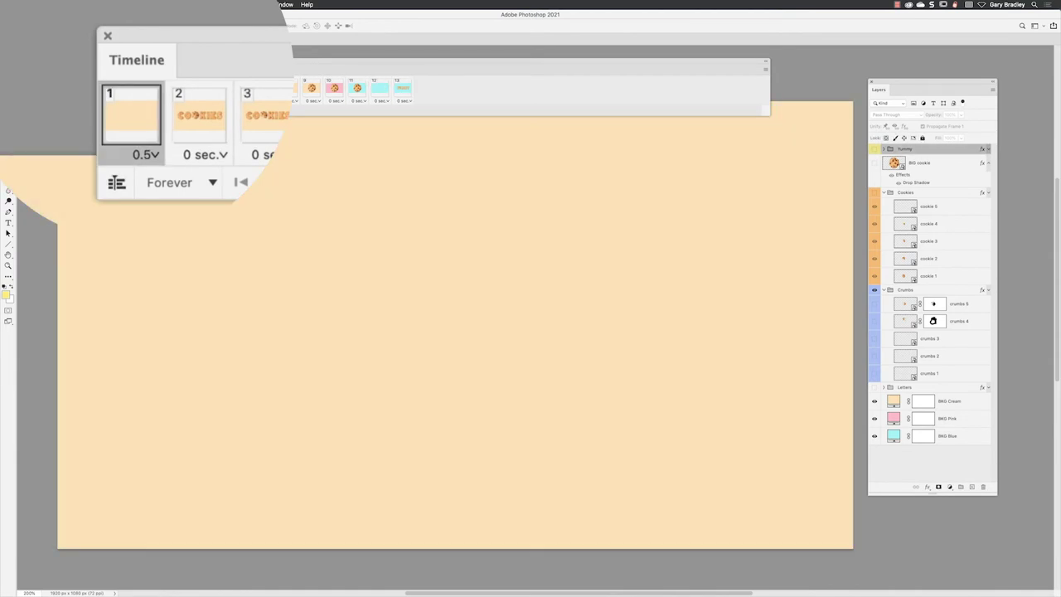
- Set the delay of the second frame, with the whole cookie, to 1.0 second
left_click(200, 116)
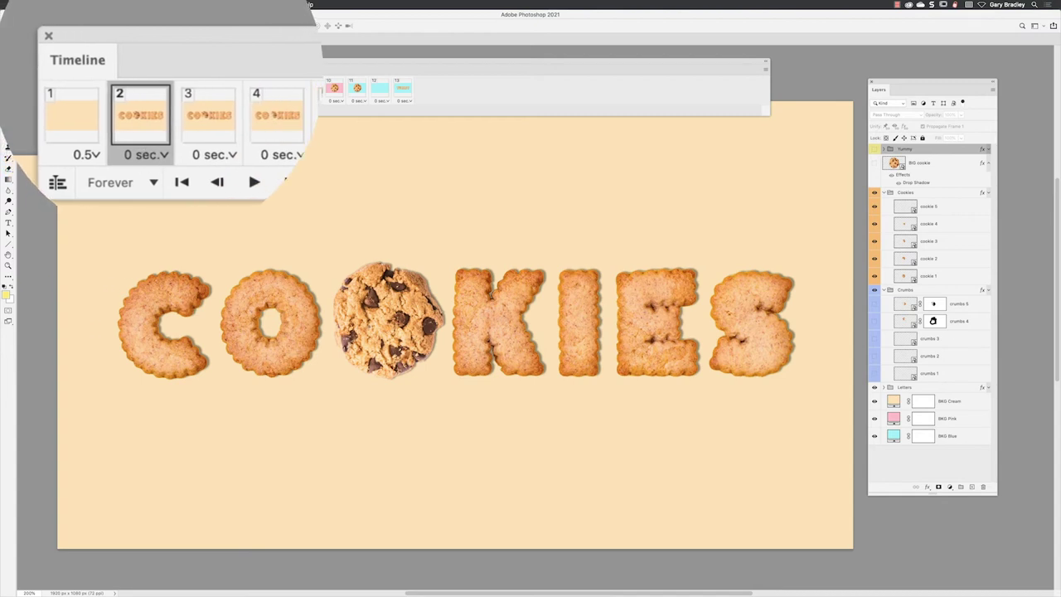
left_click(149, 154)
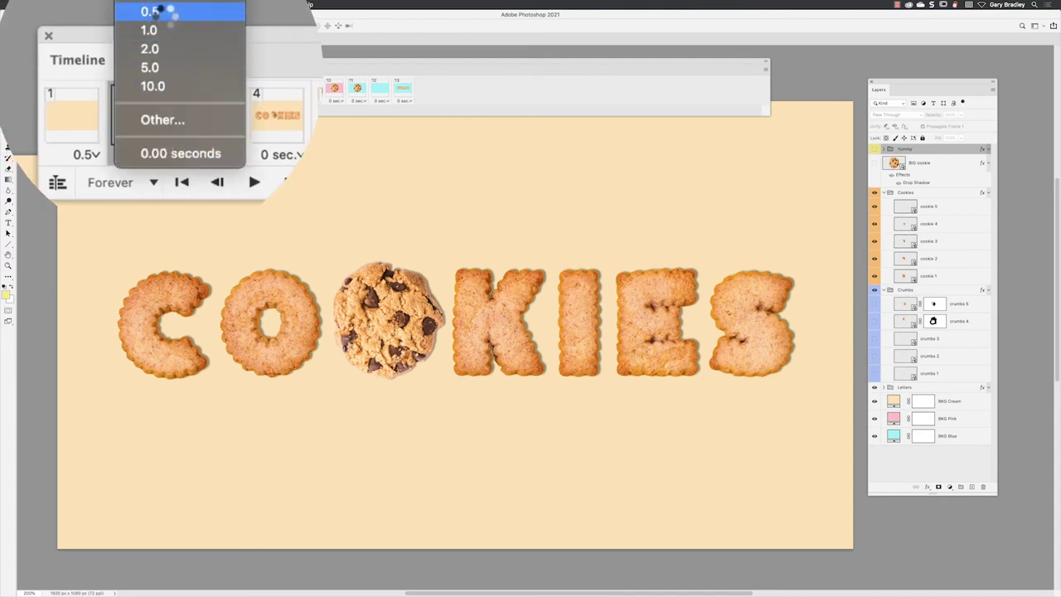
left_click(163, 29)
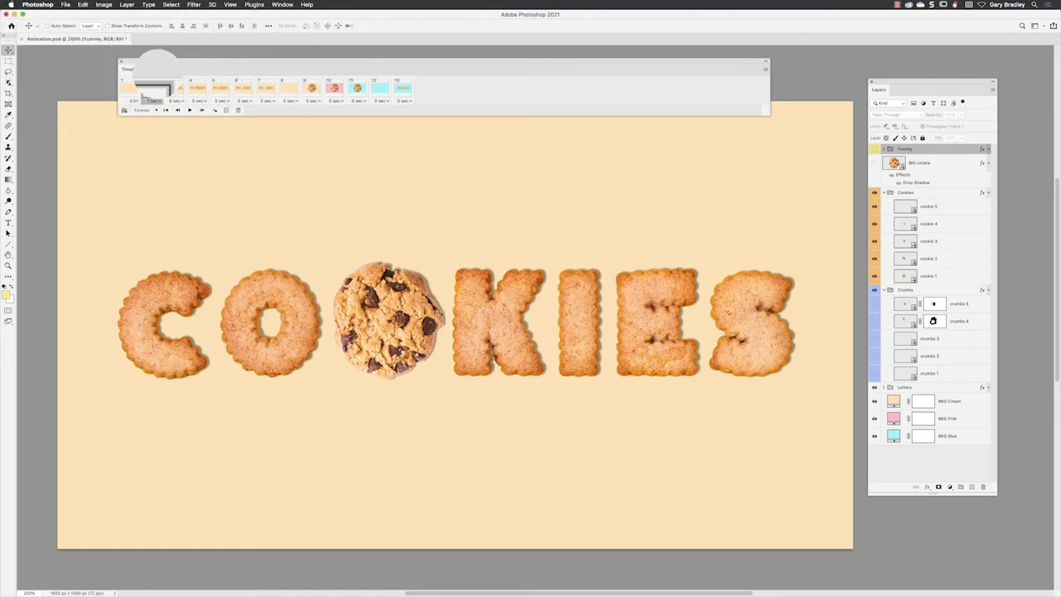
- Review the cookie-eating frames 3 to 7, and set the delay of frames 3 to 6 together to 0.2 seconds
left_click(174, 87)
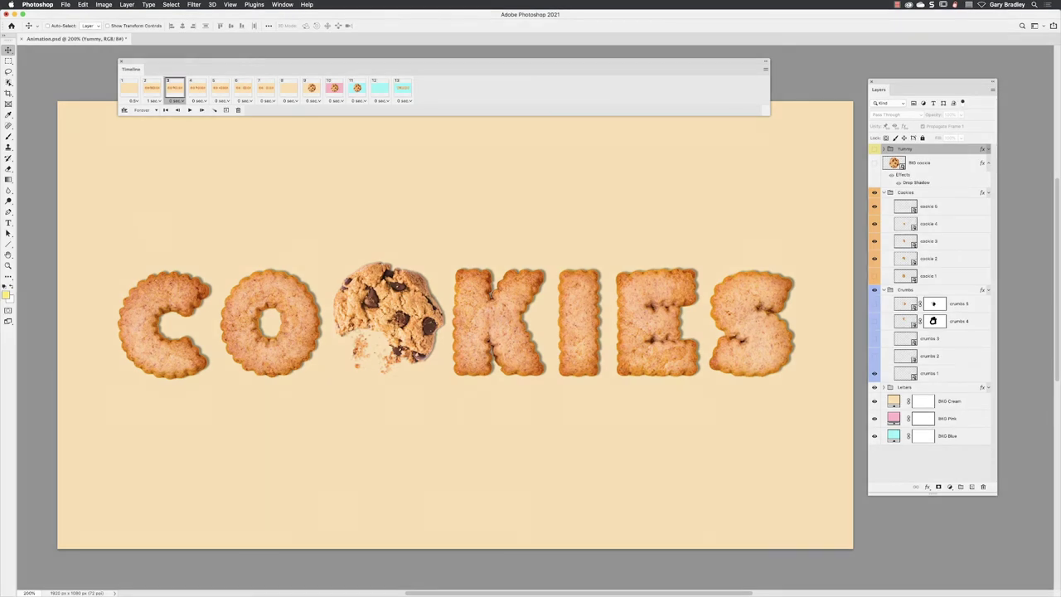
left_click(197, 88)
left_click(219, 88)
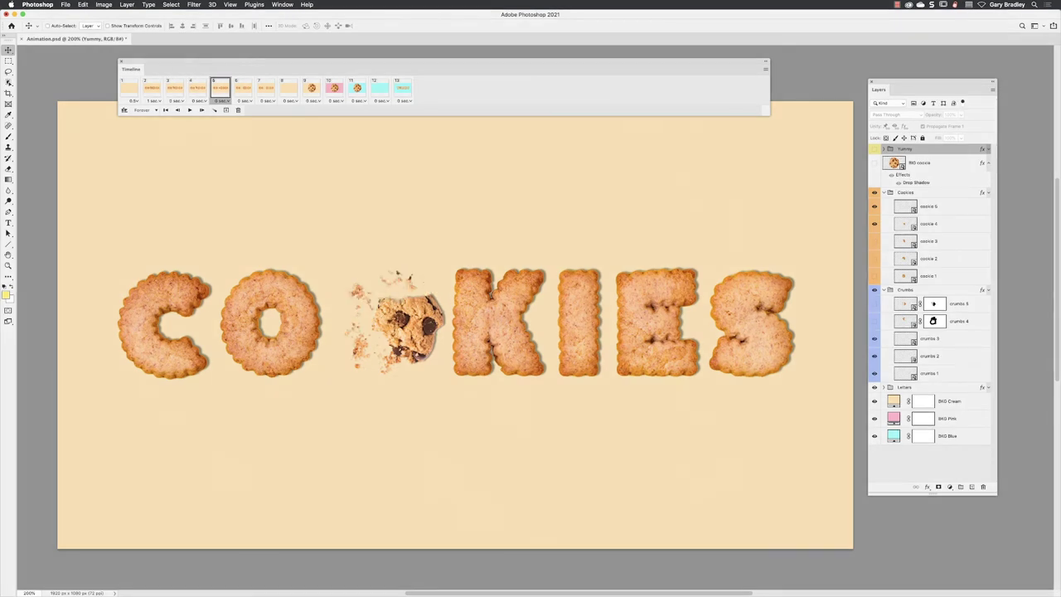
left_click(242, 88)
left_click(266, 88)
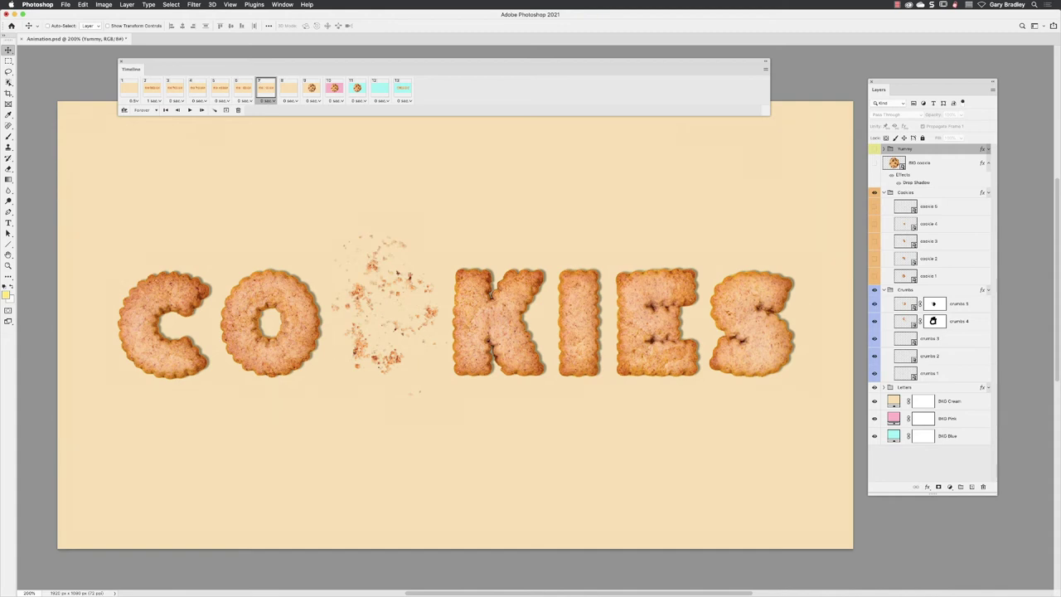
left_click(174, 88)
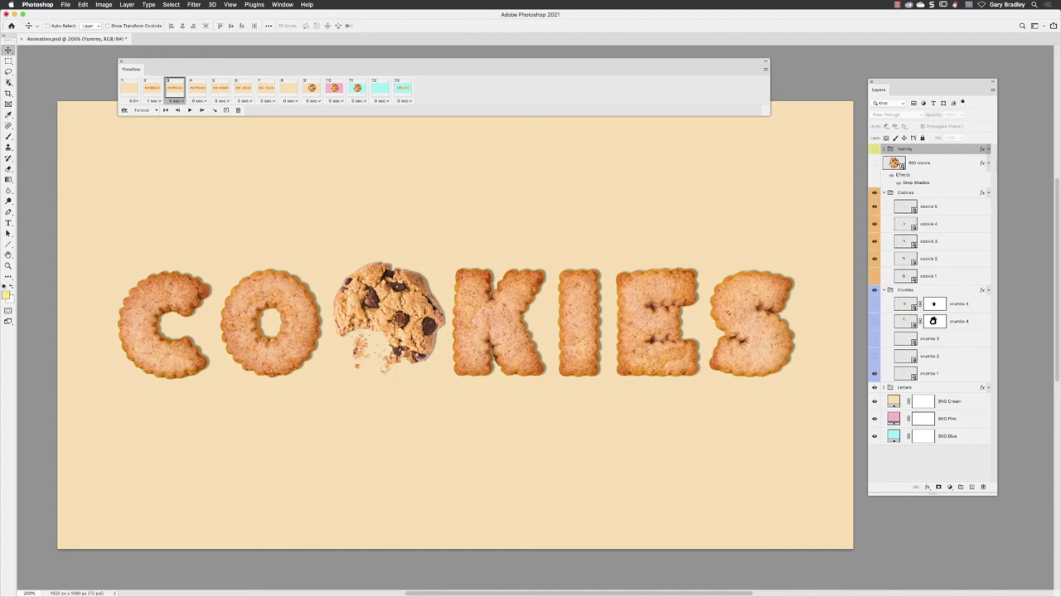
left_click(242, 88, "shift")
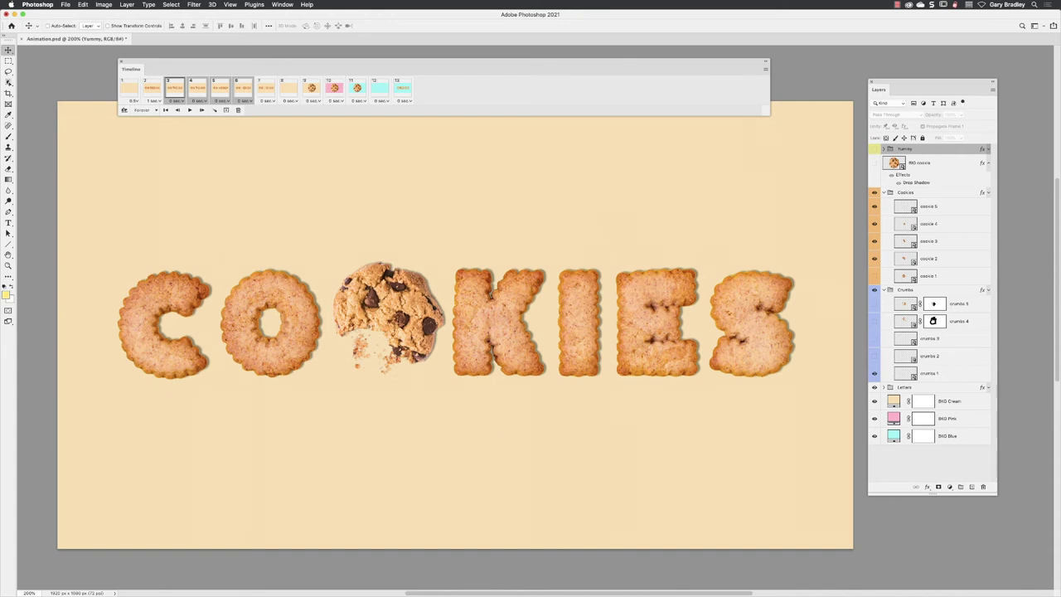
left_click(248, 101)
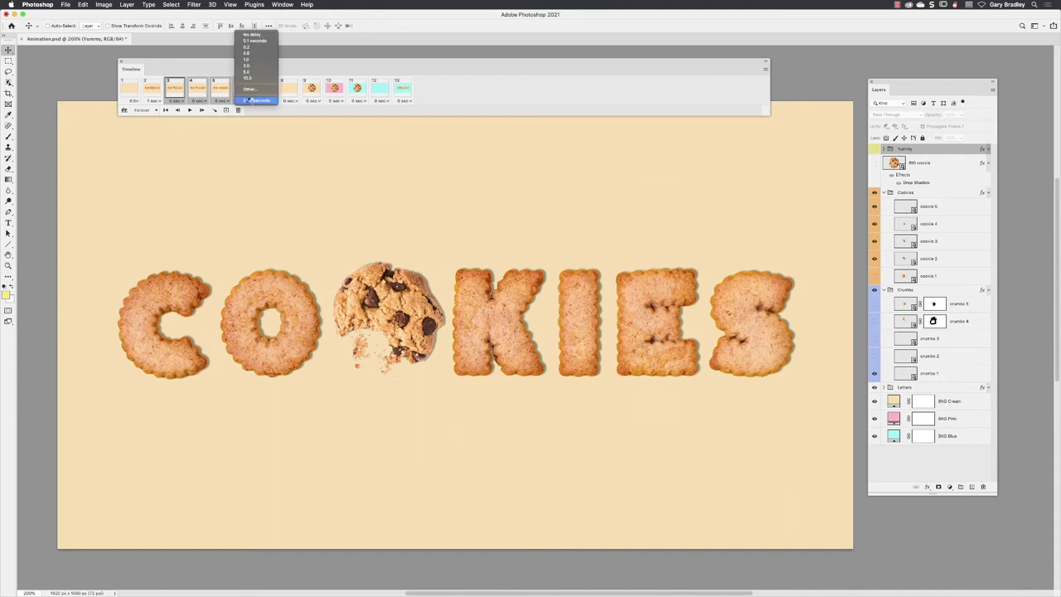
left_click(253, 48)
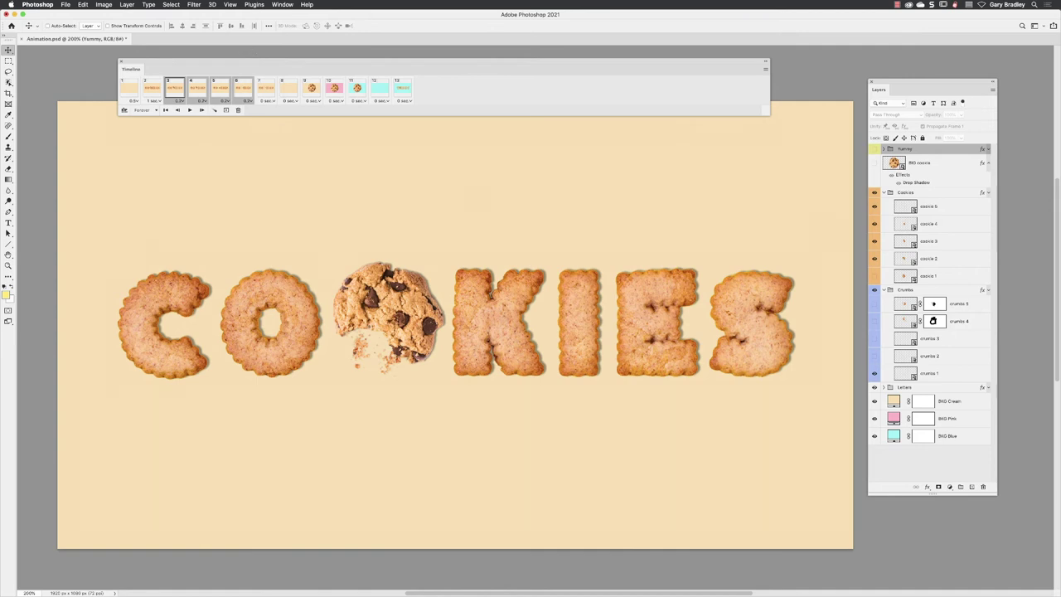
- Preview the animation from the first frame to check the timing of the eating sequence, and stop it
left_click(129, 88)
key("space")
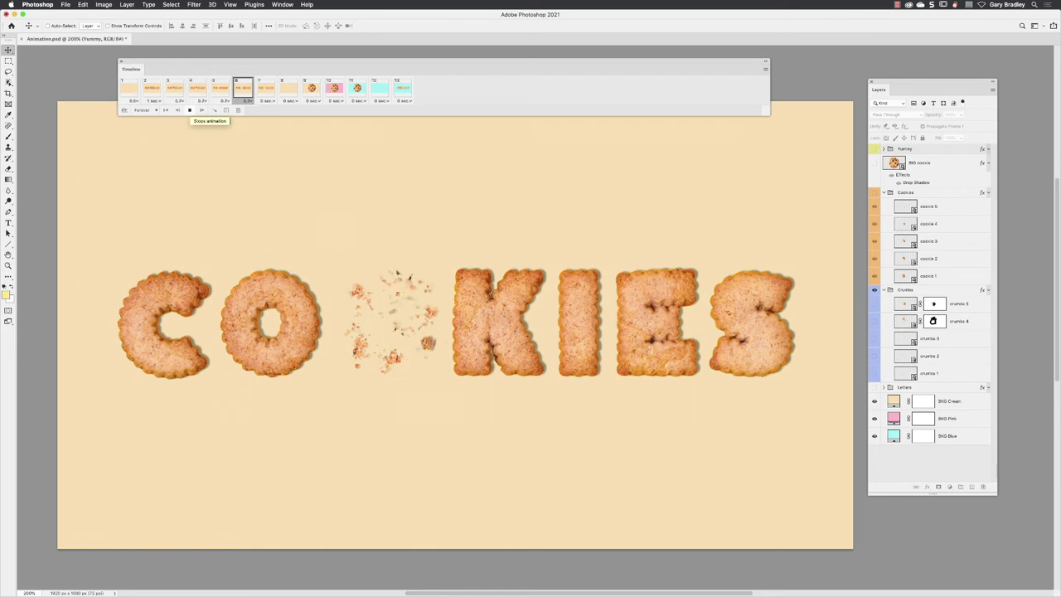
left_click(189, 110)
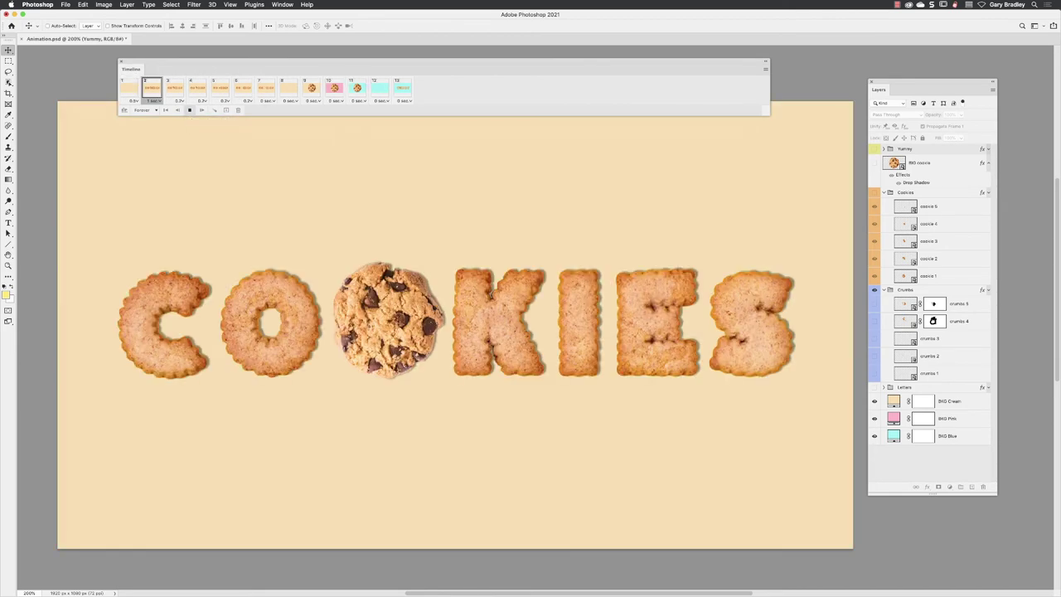
- Set the delay of the seventh frame, with only crumbs left, to 1.0 second
left_click(266, 87)
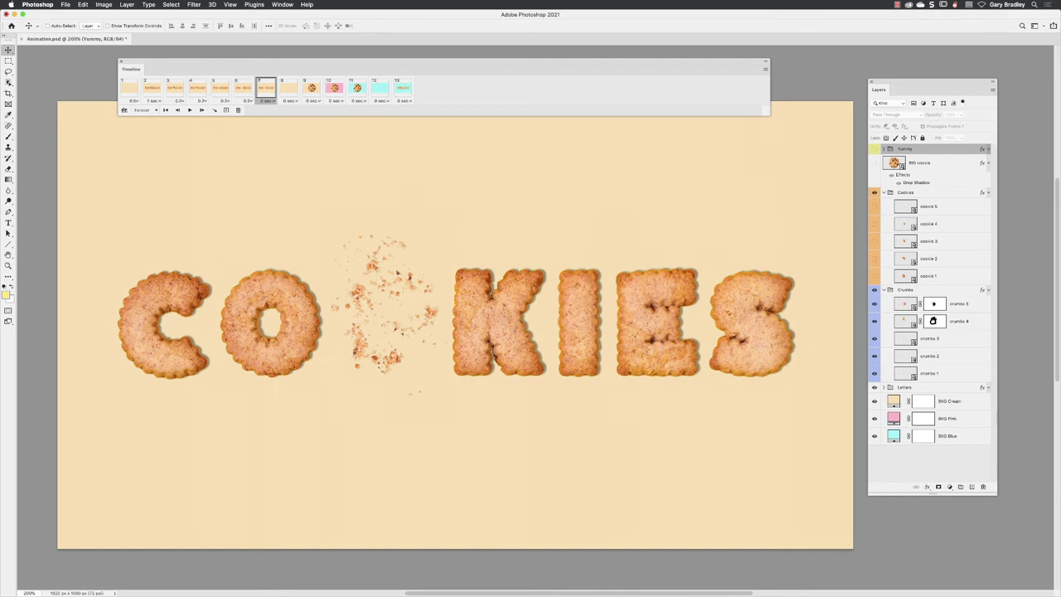
left_click(267, 100)
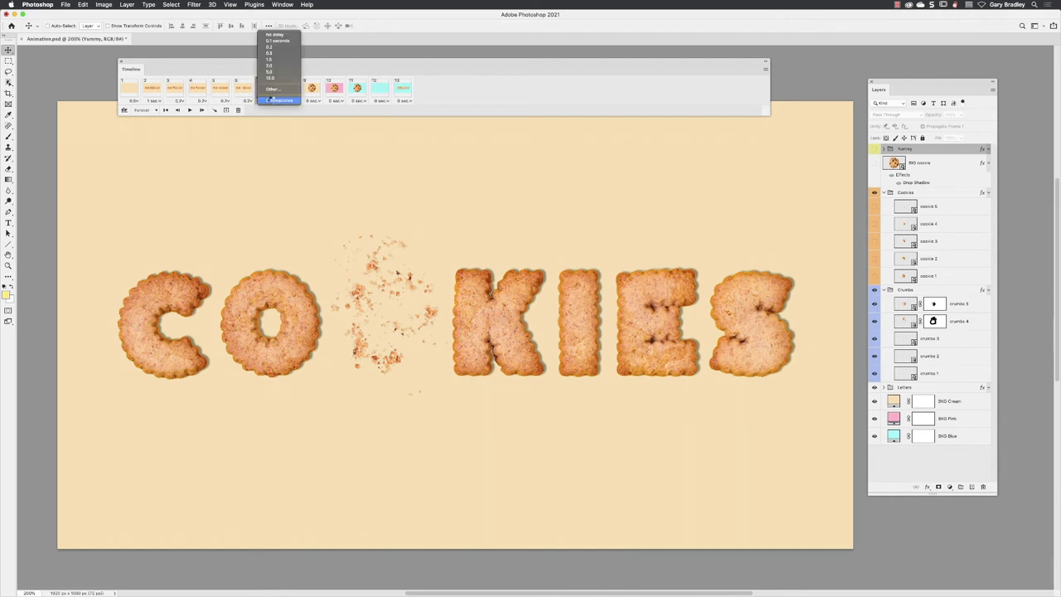
left_click(272, 59)
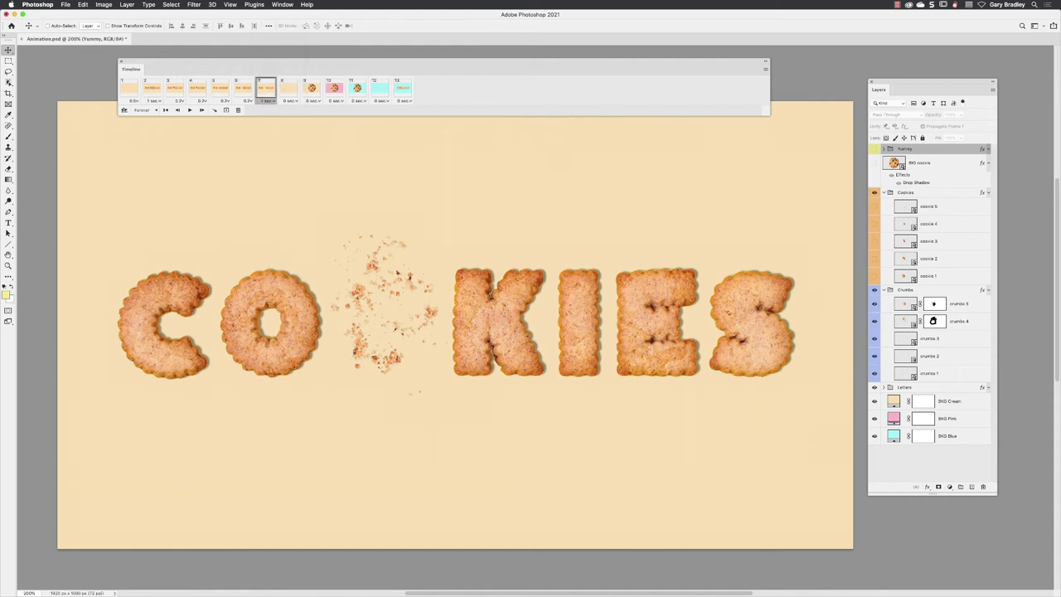
- Set the delay of the blank cream frame 8 to 0.2 seconds and of the big-cookie frames 9 to 11 to 0.5 seconds
left_click(288, 88)
left_click(289, 100)
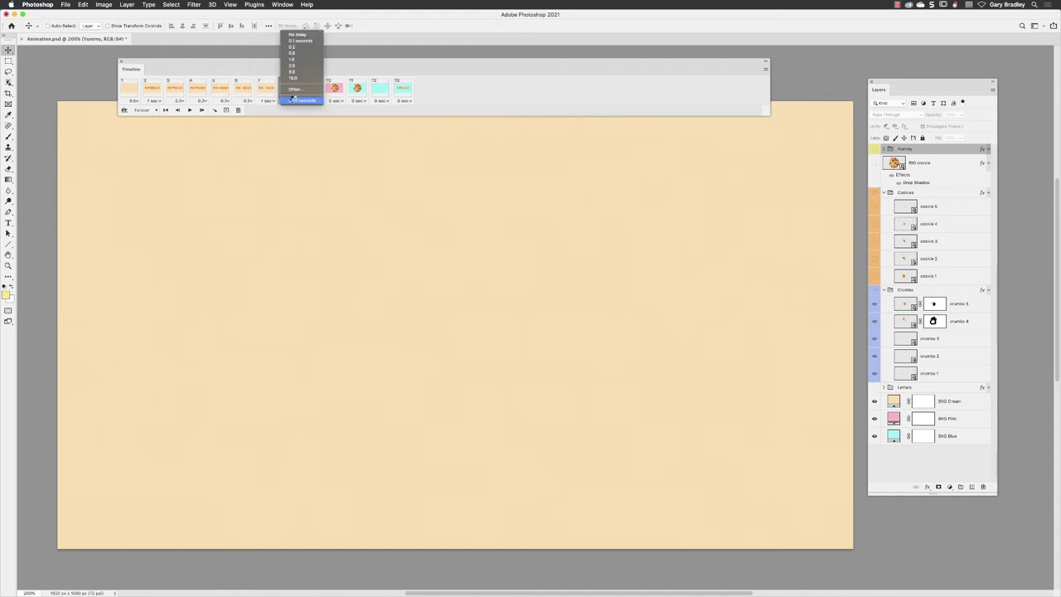
left_click(295, 47)
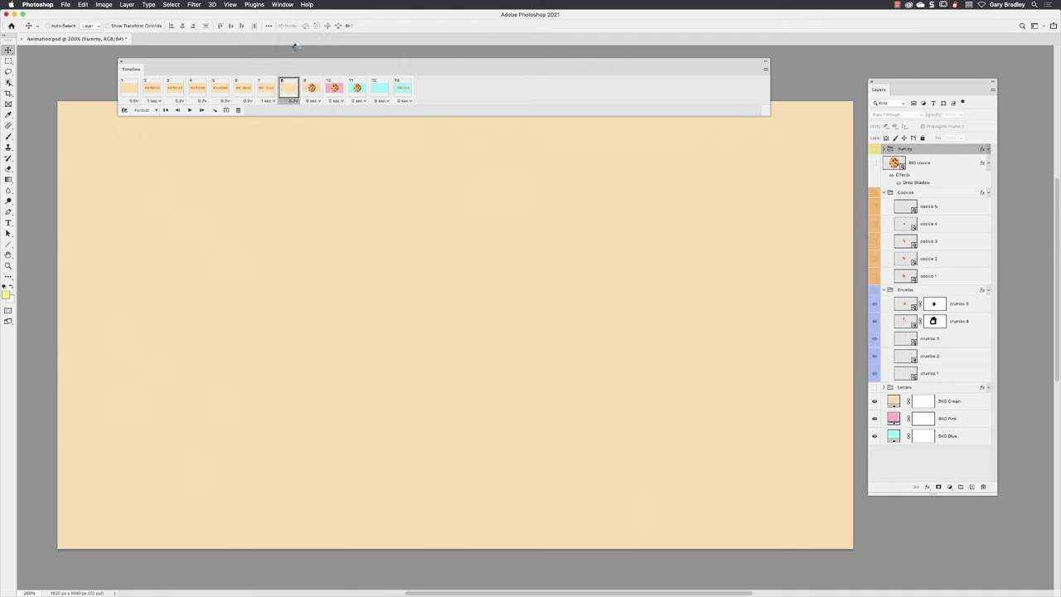
left_click(311, 88)
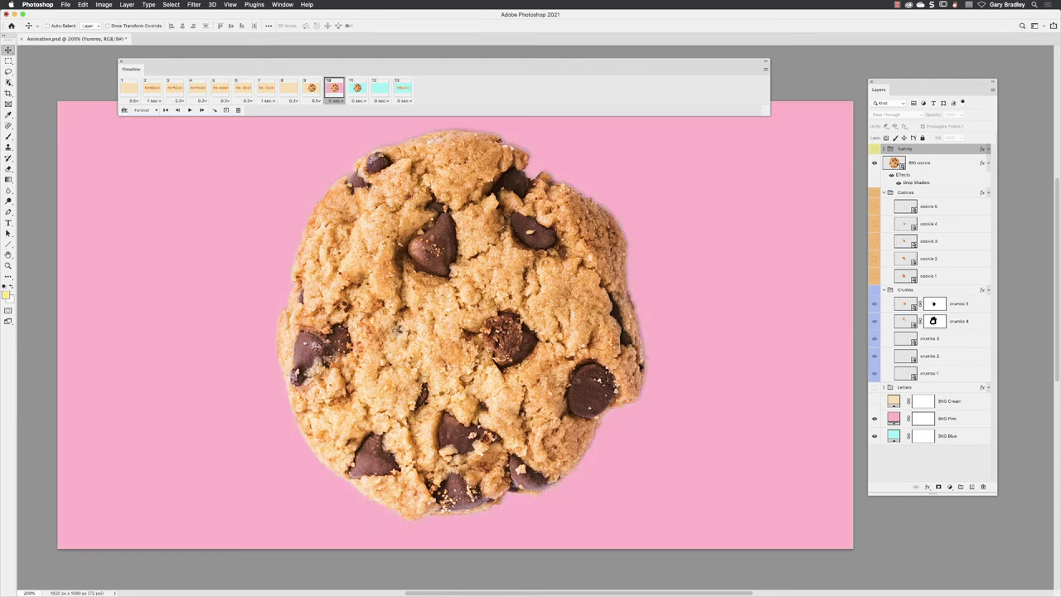
left_click(357, 87, "shift")
left_click(358, 100)
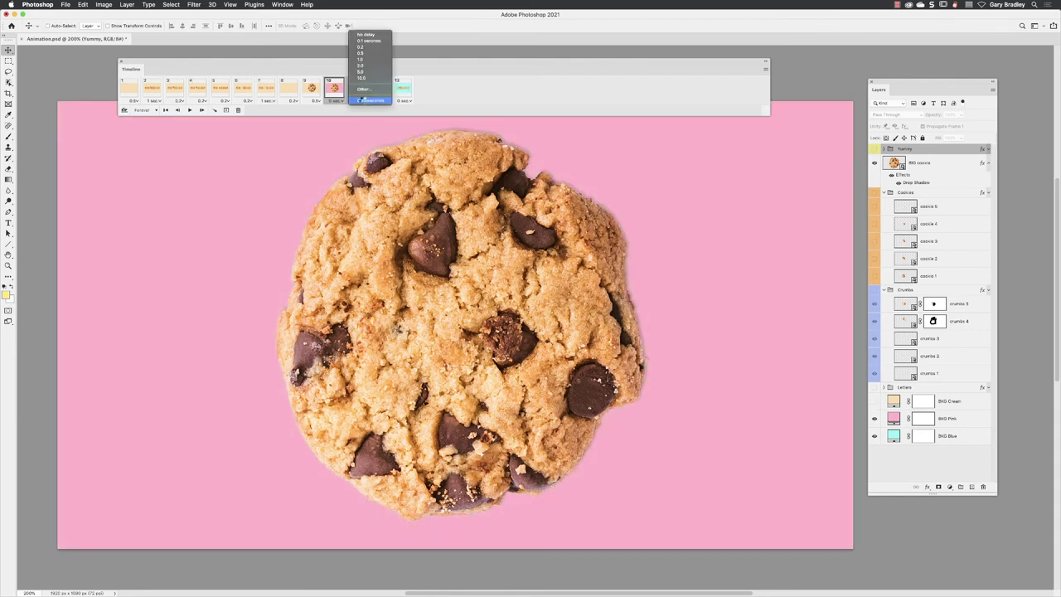
left_click(363, 53)
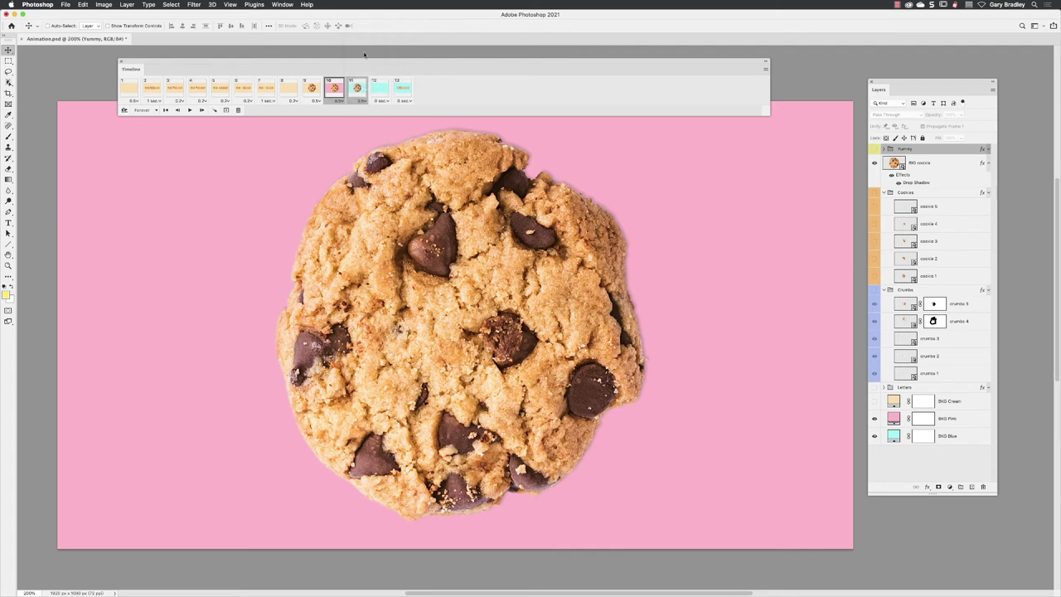
- Set the delay of the blank blue frame 12 to 0.2 seconds and of the final YUMMY frame 13 to 2.0 seconds
left_click(379, 88)
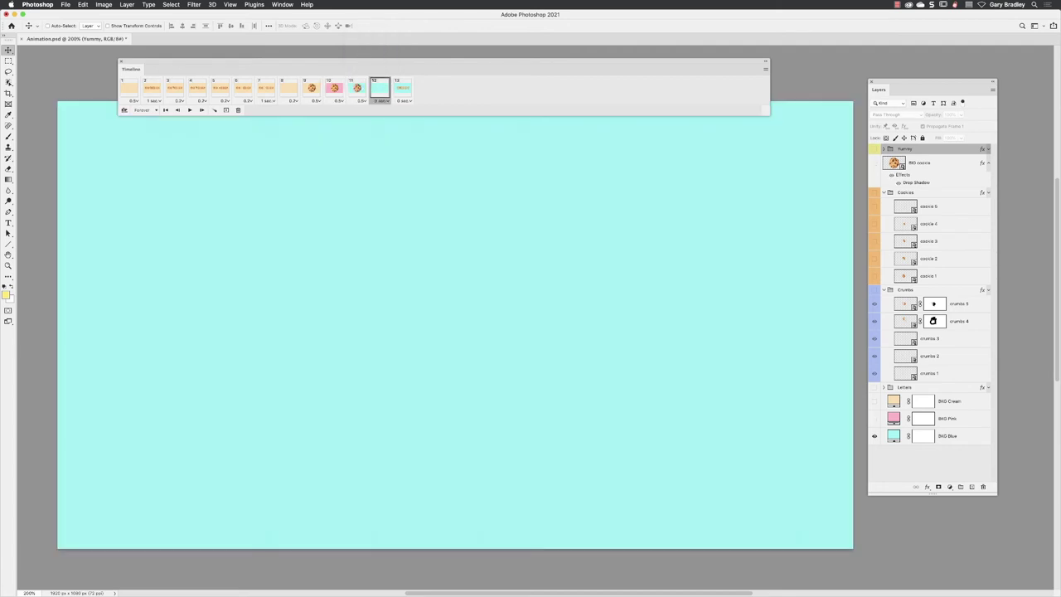
left_click(380, 100)
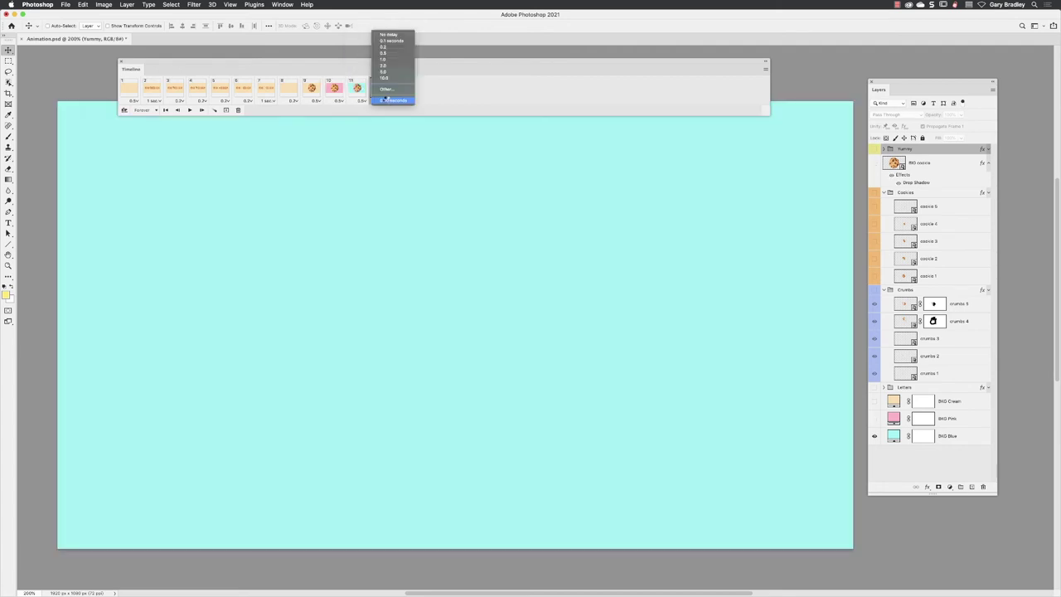
left_click(386, 47)
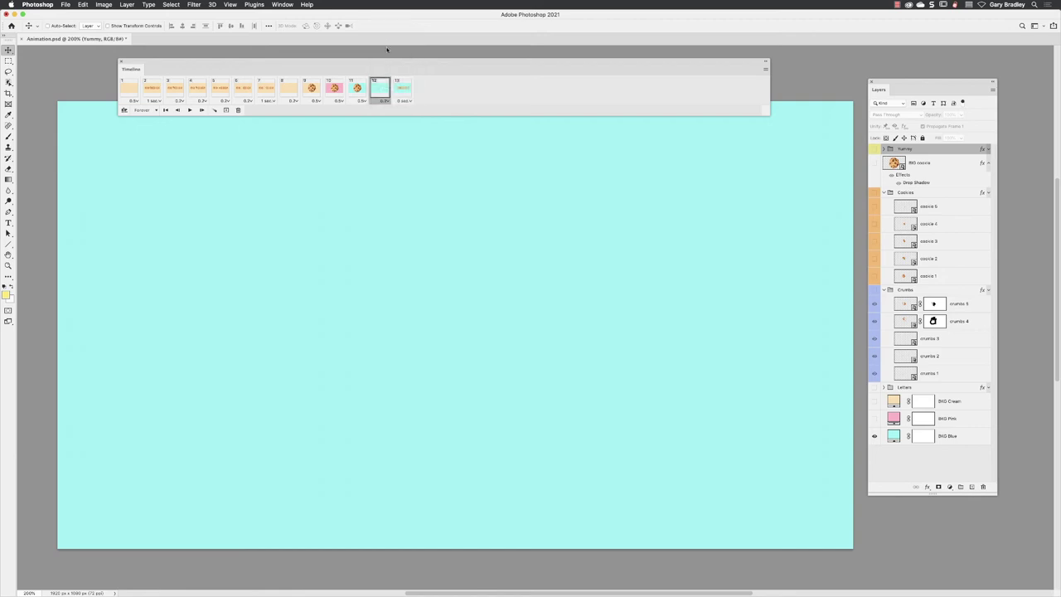
left_click(403, 88)
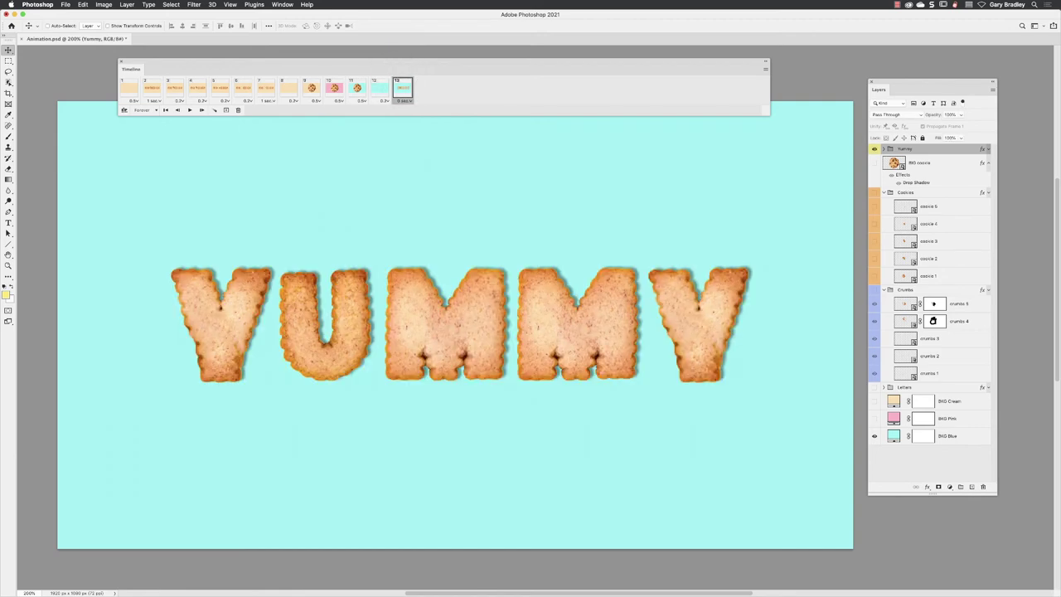
left_click(403, 101)
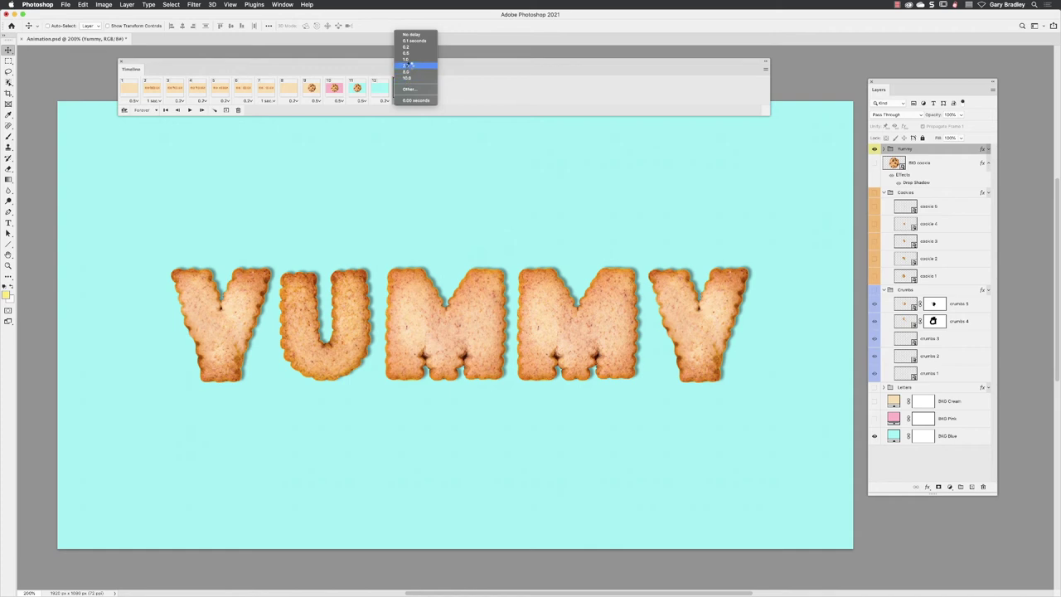
left_click(409, 65)
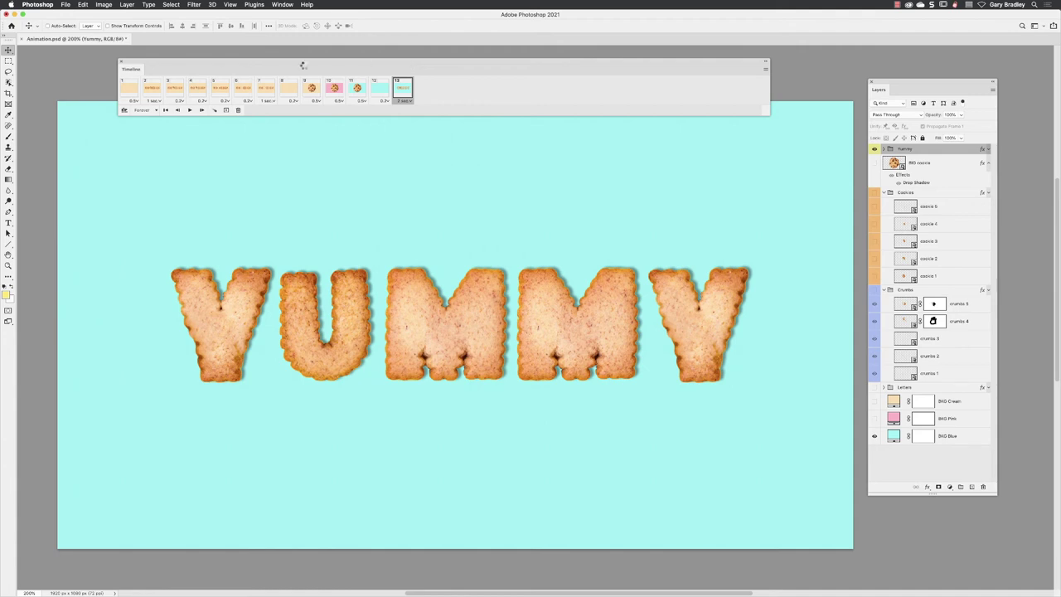
- Play the whole animation from the first frame to check all frame delays, and stop it
left_click(129, 87)
left_click(189, 109)
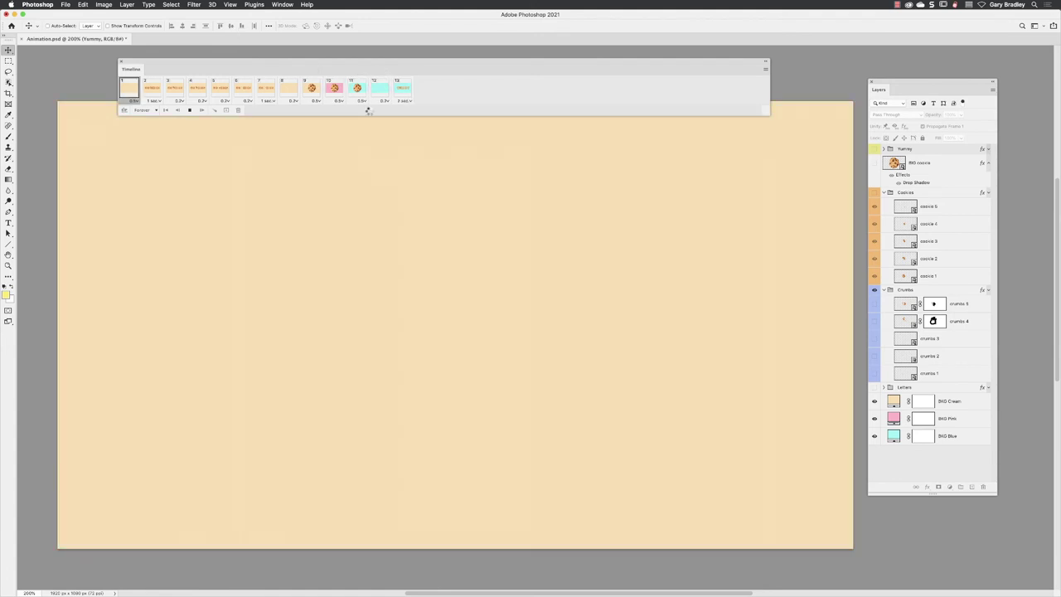
key("space")
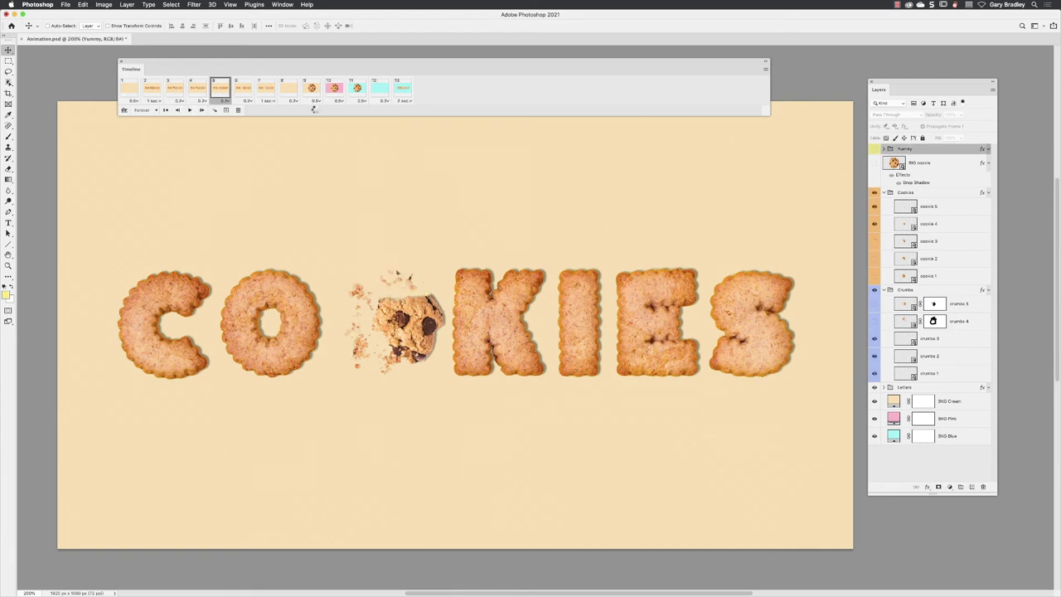
- Reapply the 0.2-second delay to the blank blue frame 12 and play the animation again from the first frame
left_click(380, 88)
left_click(382, 101)
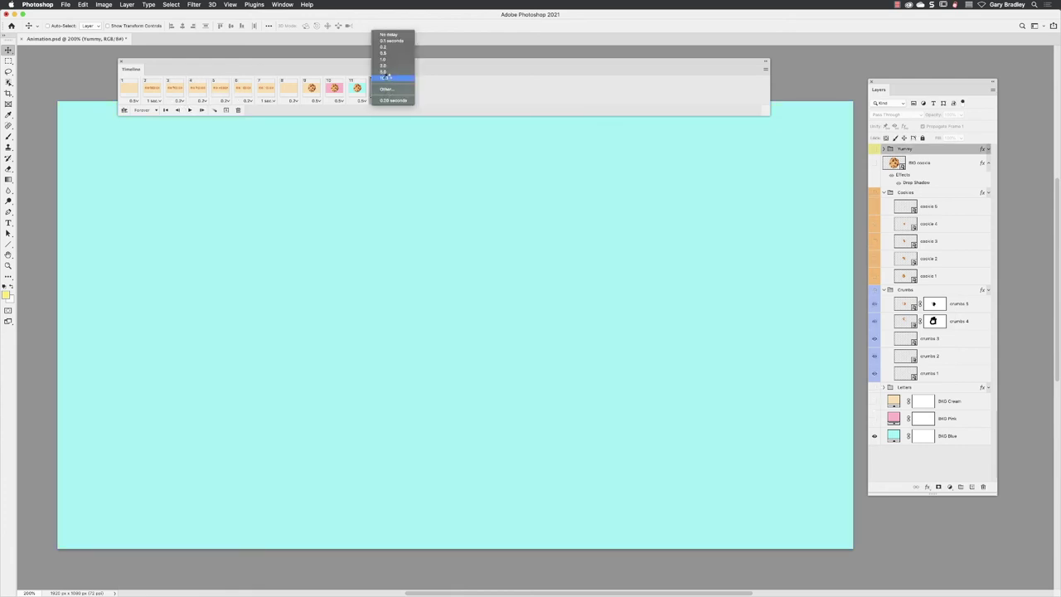
left_click(385, 47)
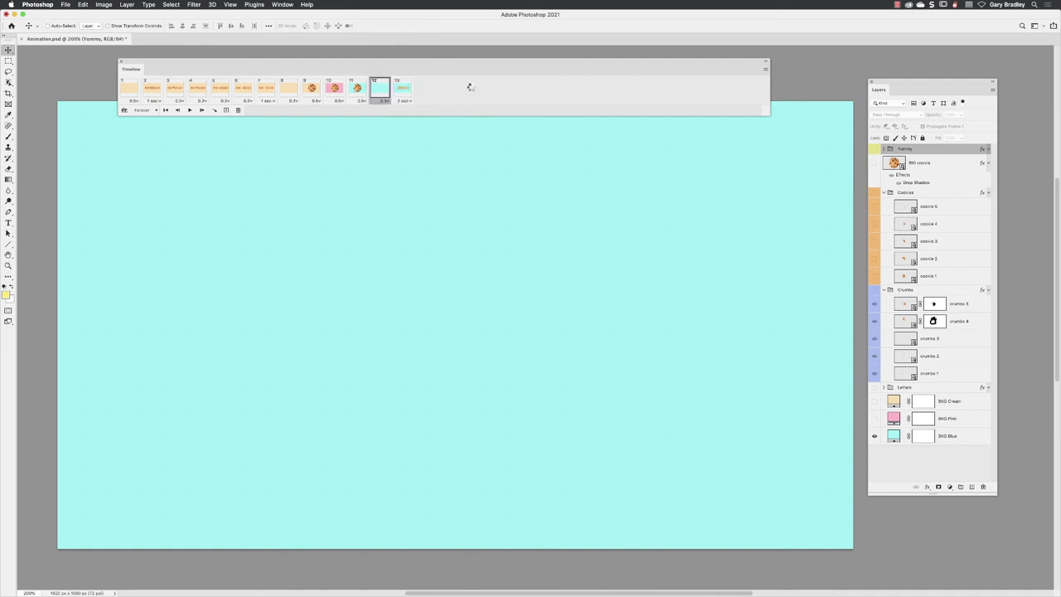
left_click(129, 88)
left_click(189, 109)
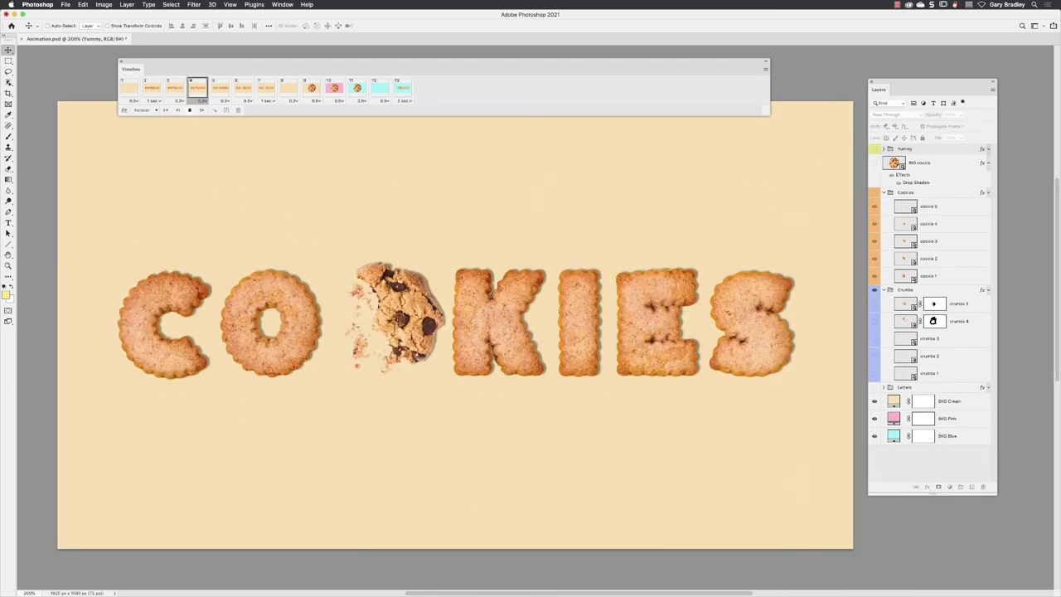
- Start a Save for Web (Legacy) export of the animation with GIF as the file format
left_click(64, 5)
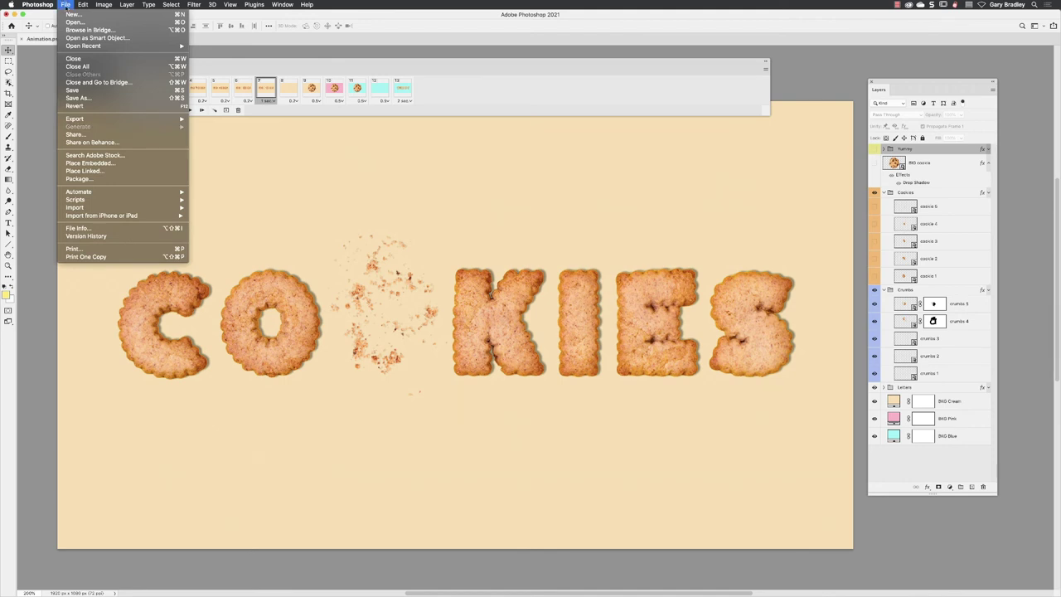
mouse_move(96, 119)
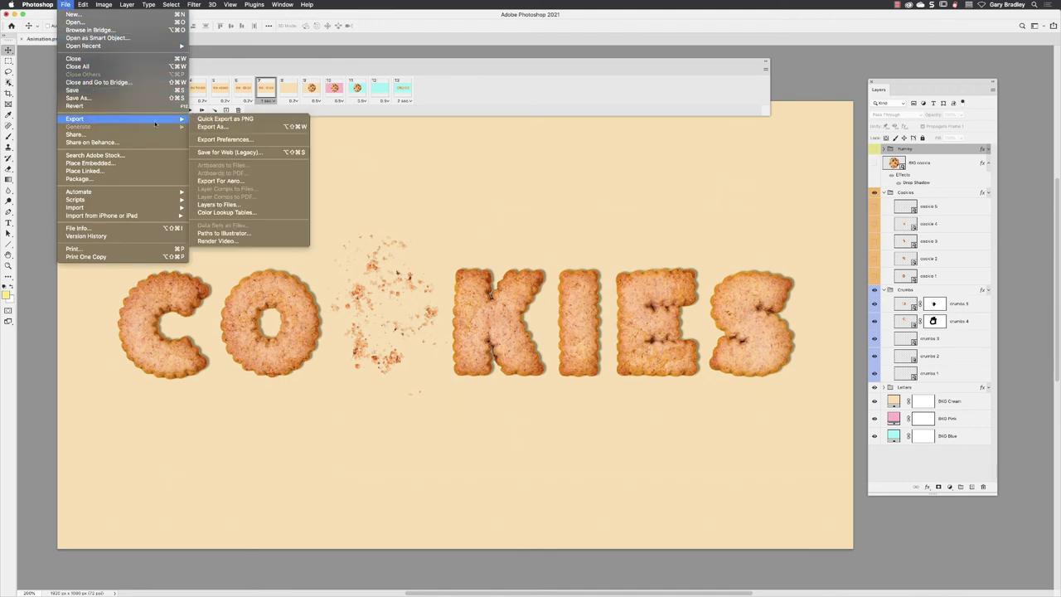
left_click(275, 153)
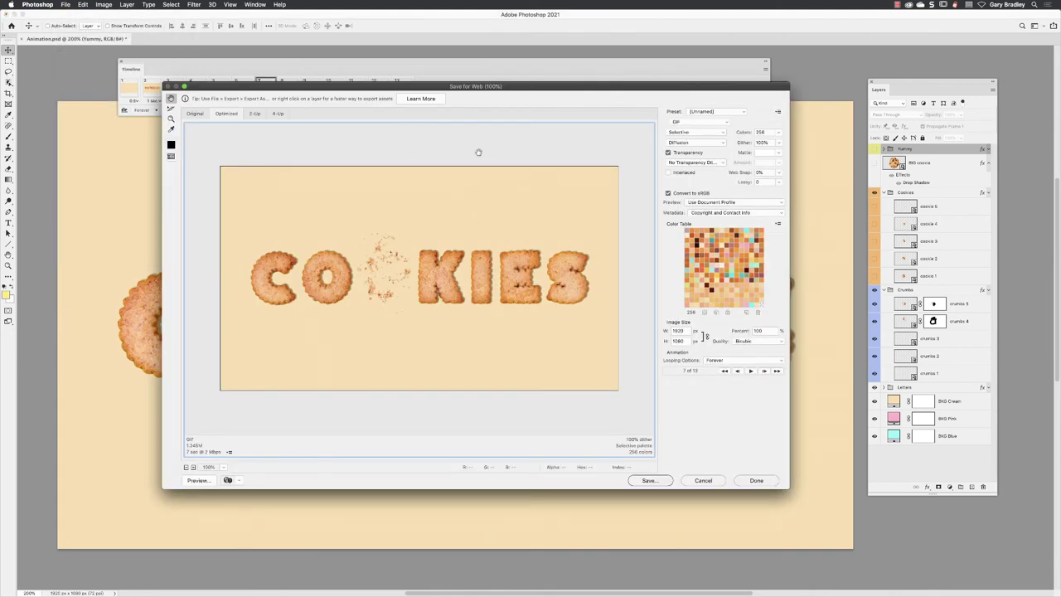
left_click(716, 122)
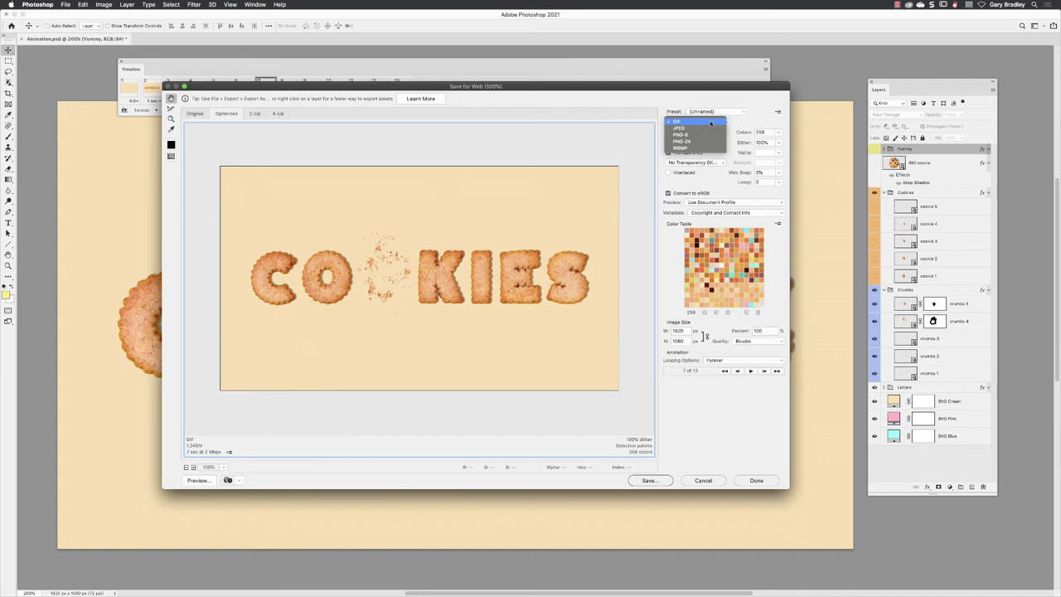
left_click(710, 122)
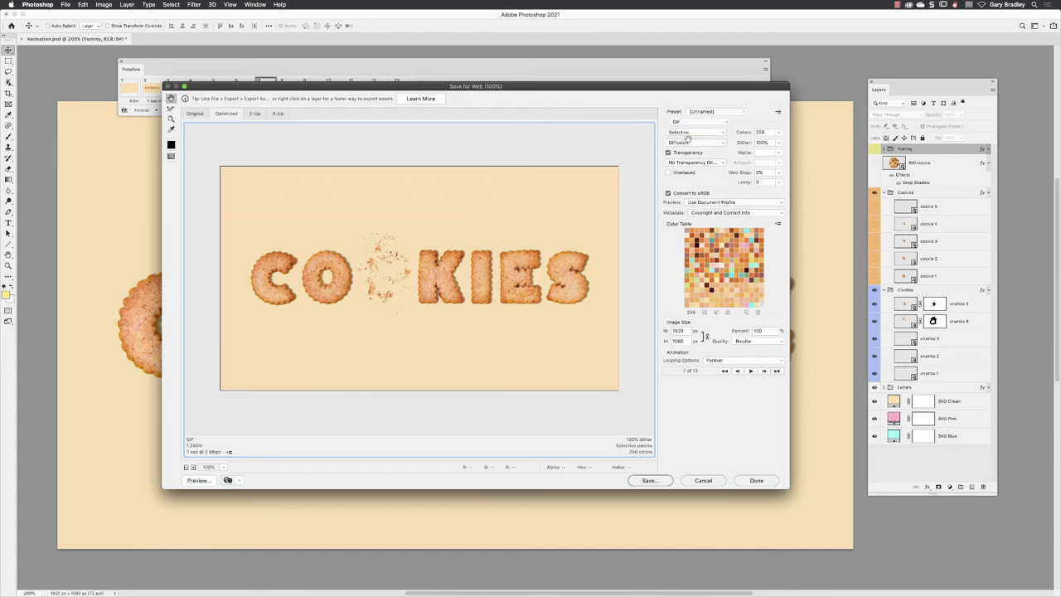
- Set the exported image height to 720 px with the proportions linked
left_click(673, 341)
type("720")
key("Tab")
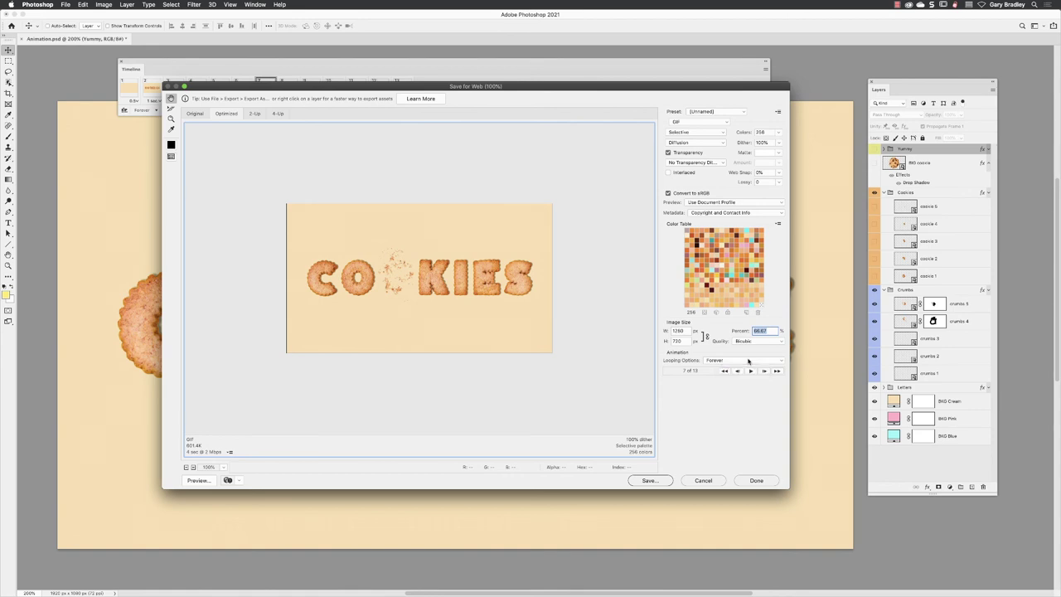
- Play and stop the animation inside the export dialog, and preview the optimized GIF externally
left_click(751, 370)
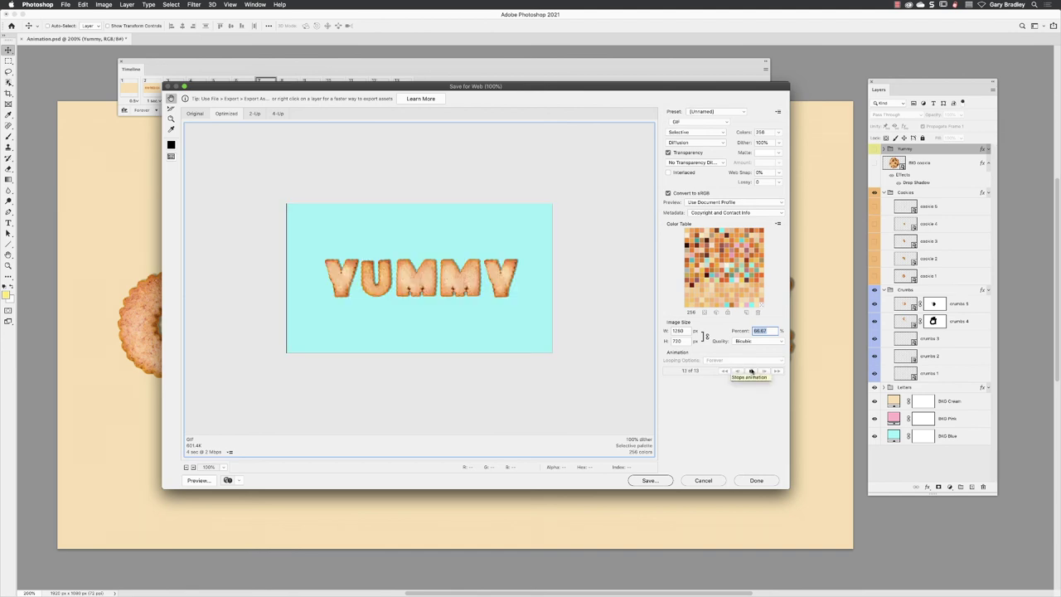
left_click(751, 370)
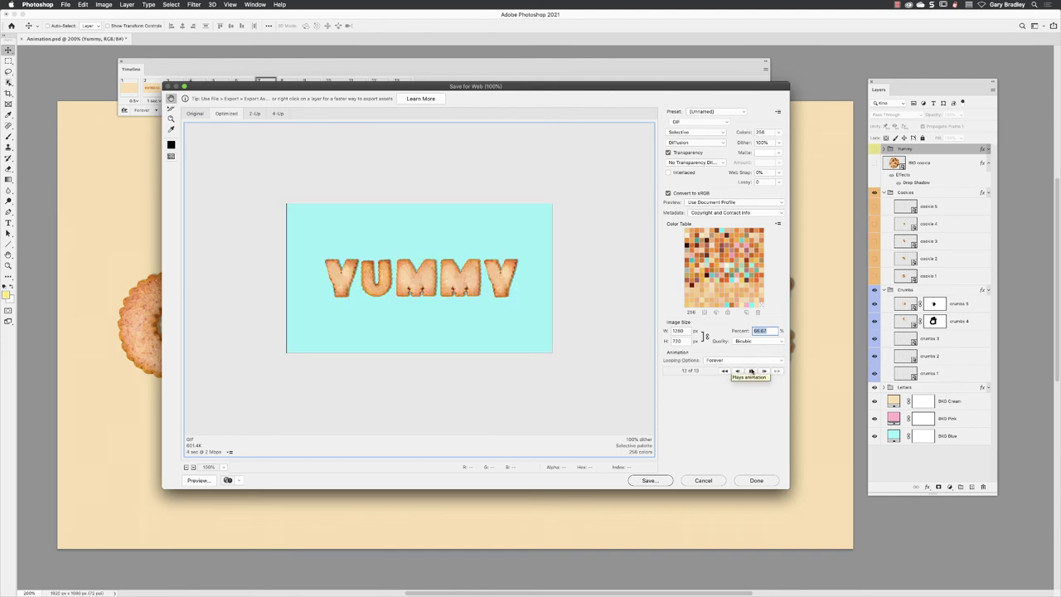
left_click(197, 481)
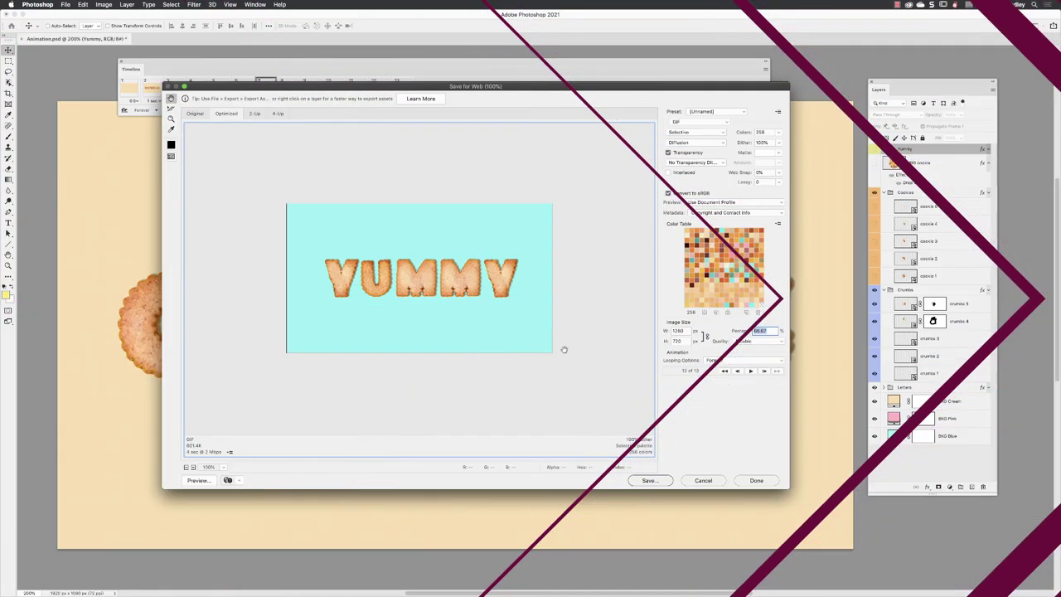
- Save the optimized GIF as Animation.gif in the Animation folder, with images only and default settings
left_click(649, 480)
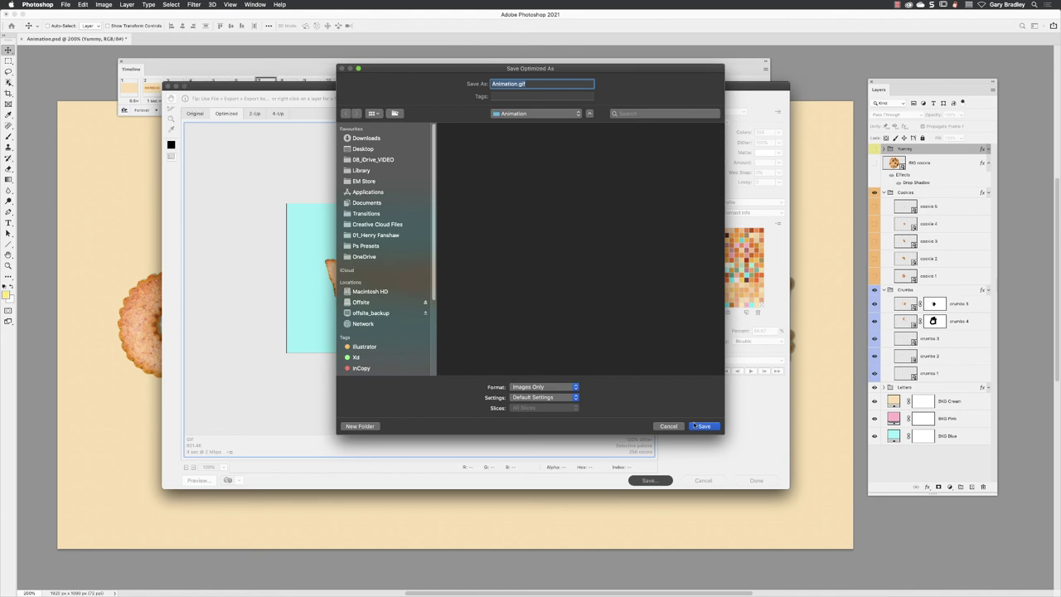
left_click(696, 425)
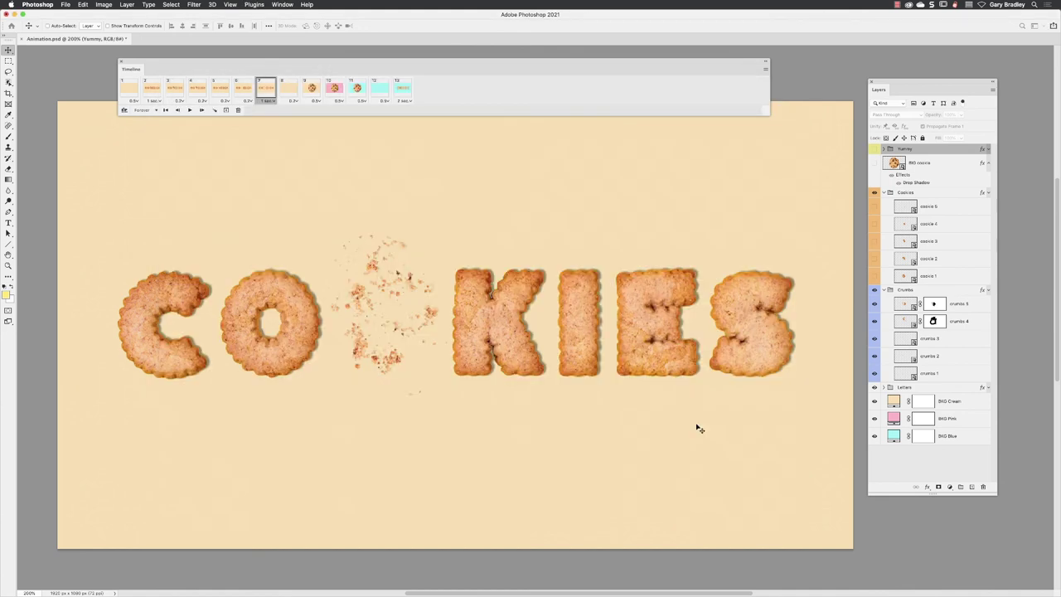